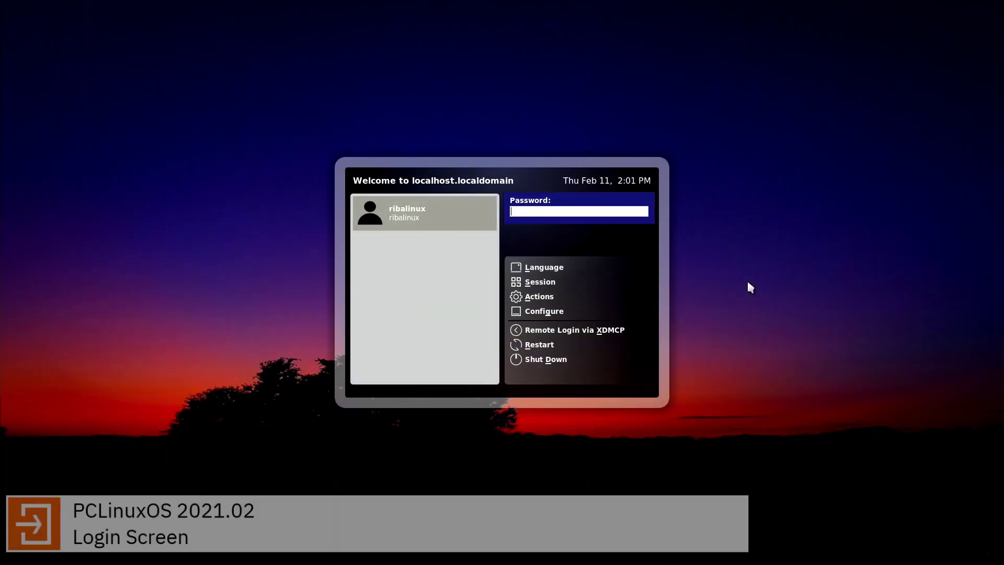
- Enter the account password at the PCLinuxOS login screen to reach the Plasma desktop
{"action": "type", "text": "********"}
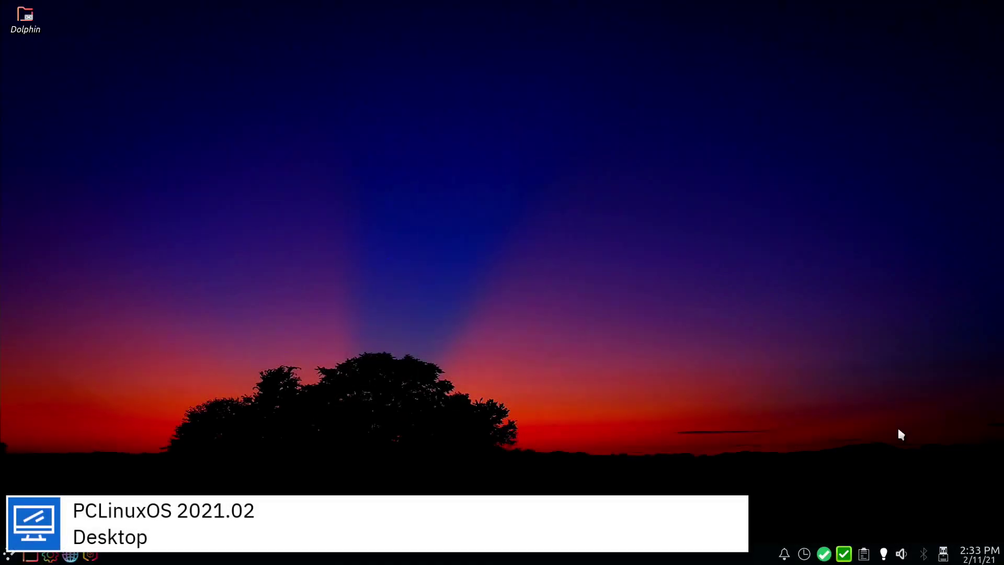
- Check the calendar, Disks & Devices and Bluetooth popups in the system tray
{"action": "left_click", "coordinate": [974, 553]}
{"action": "left_click", "coordinate": [974, 555]}
{"action": "left_click", "coordinate": [943, 554]}
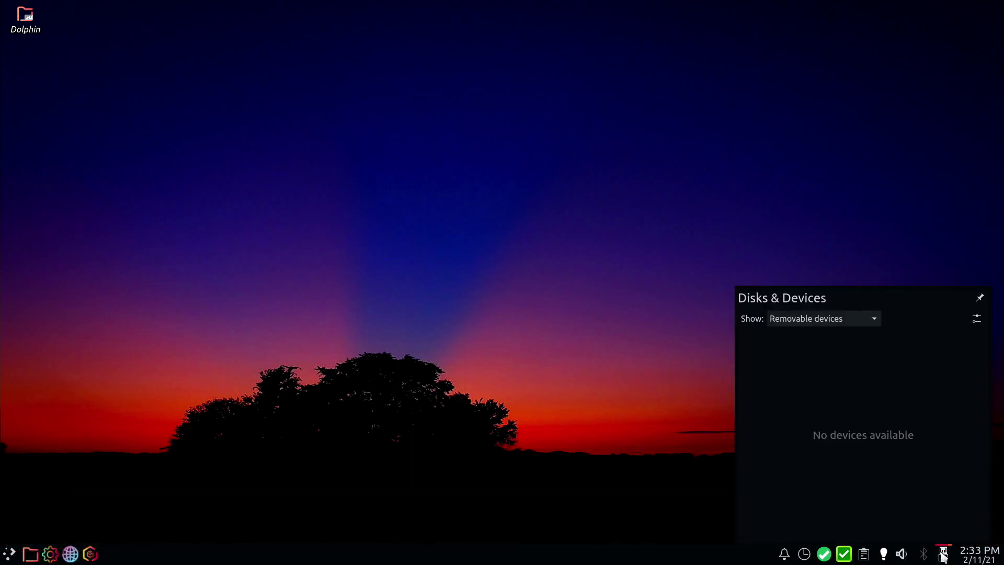
{"action": "left_click", "coordinate": [942, 555]}
{"action": "left_click", "coordinate": [924, 556]}
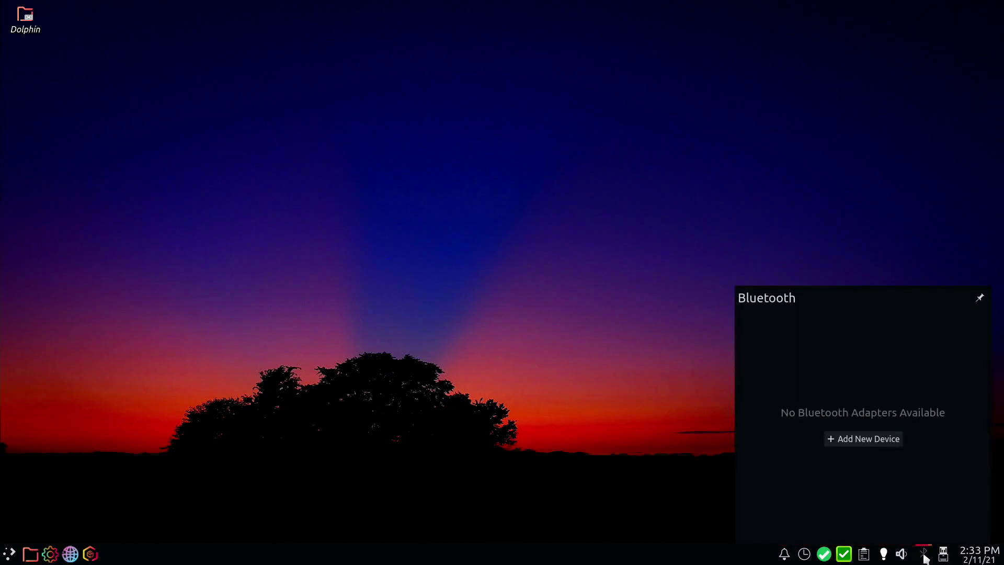
{"action": "left_click", "coordinate": [924, 556]}
- Raise the HDMI output volume from 8% to 66% and toggle Night Color off and back on
{"action": "left_click", "coordinate": [901, 554]}
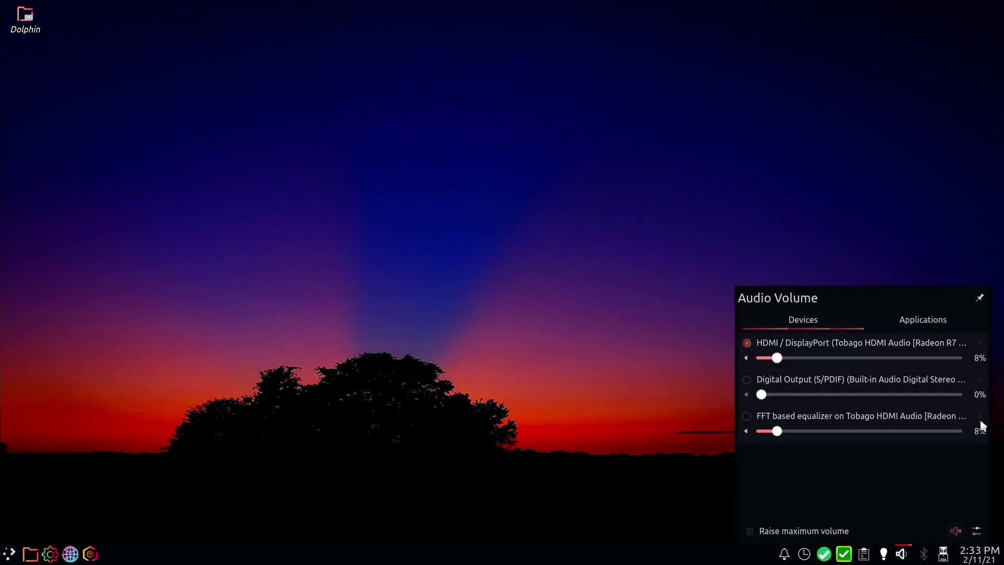
{"action": "left_click_drag", "start_coordinate": [777, 358], "coordinate": [890, 357]}
{"action": "left_click", "coordinate": [901, 553]}
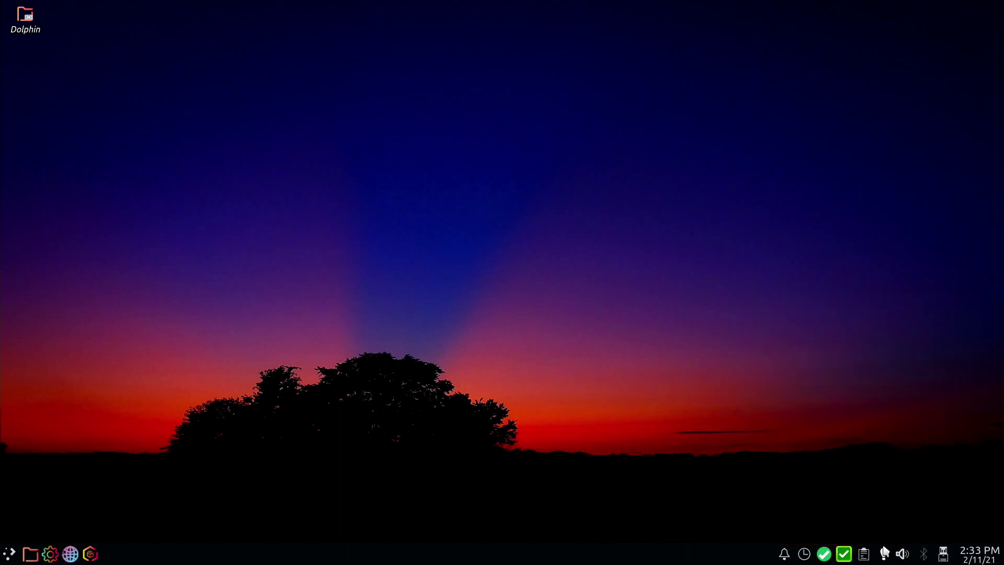
{"action": "left_click", "coordinate": [884, 555]}
{"action": "left_click", "coordinate": [883, 552]}
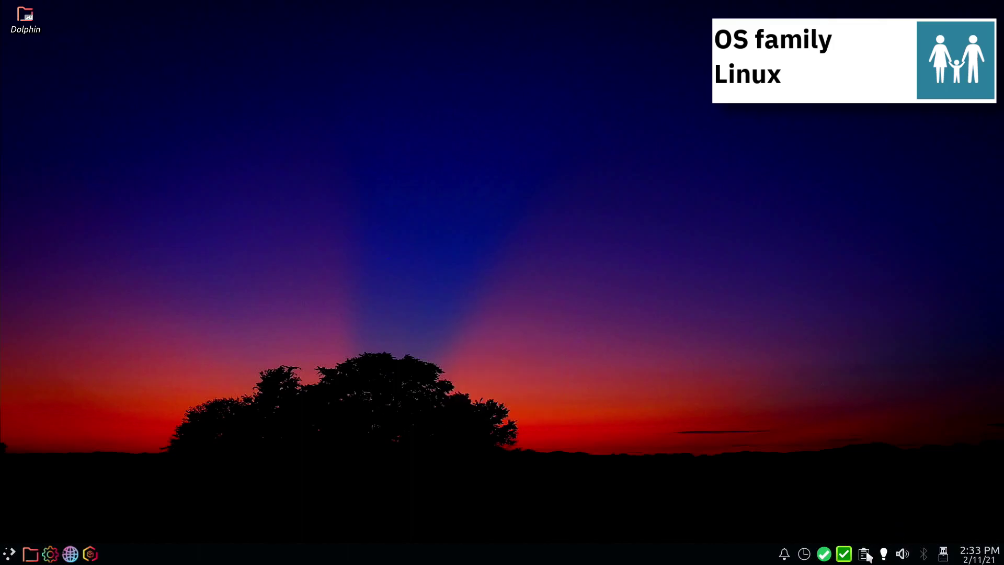
- Check the clipboard, update notifier and network options, then open KOrganizer's calendar
{"action": "left_click", "coordinate": [864, 554]}
{"action": "left_click", "coordinate": [865, 555]}
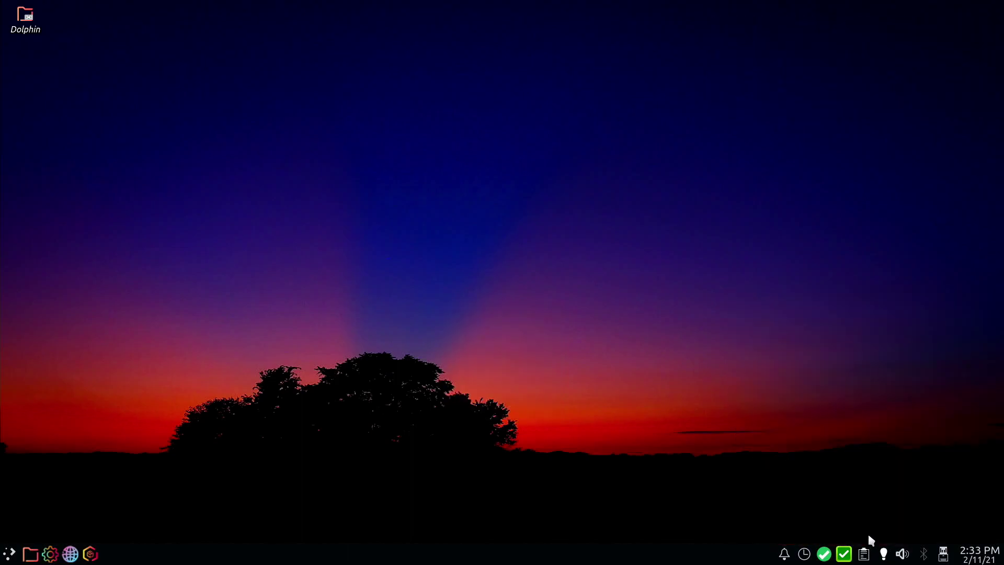
{"action": "left_click", "coordinate": [844, 554]}
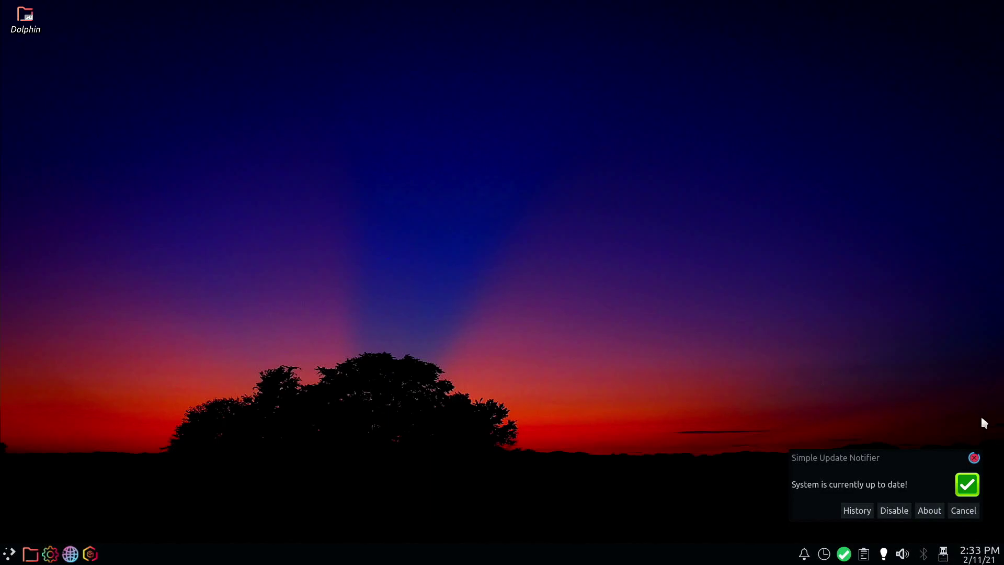
{"action": "left_click", "coordinate": [974, 458]}
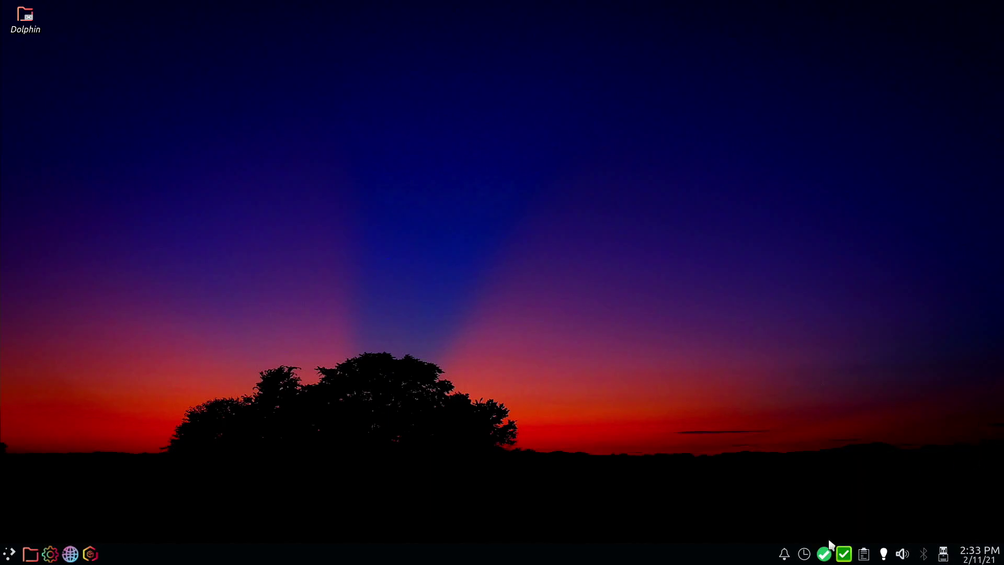
{"action": "left_click", "coordinate": [844, 553]}
{"action": "left_click", "coordinate": [781, 522]}
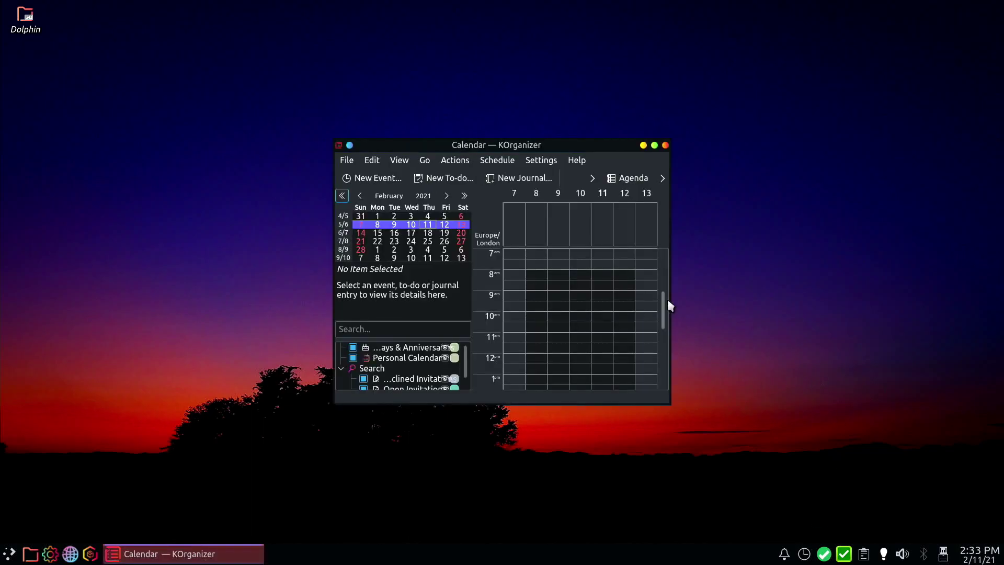
{"action": "left_click", "coordinate": [665, 145]}
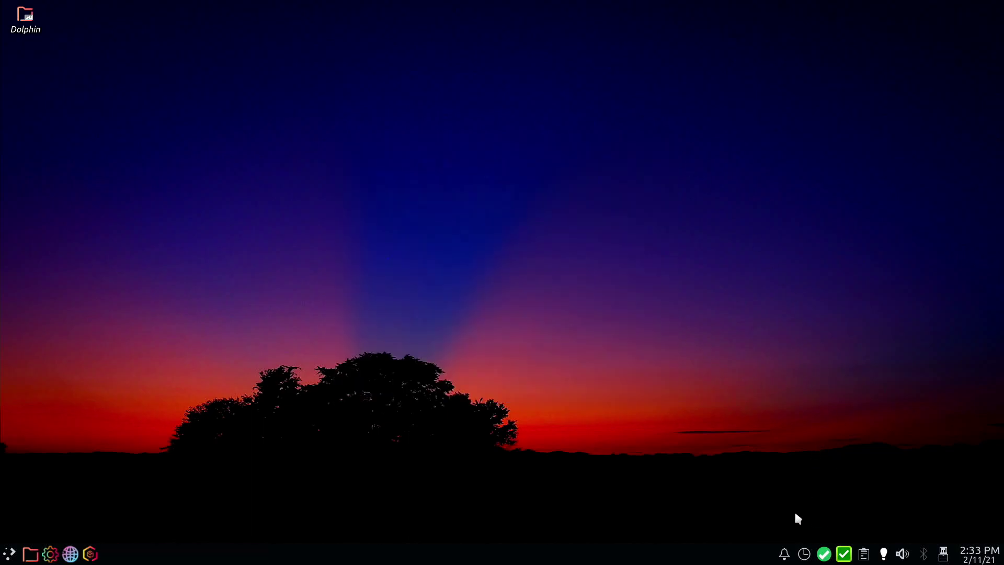
{"action": "left_click", "coordinate": [785, 553]}
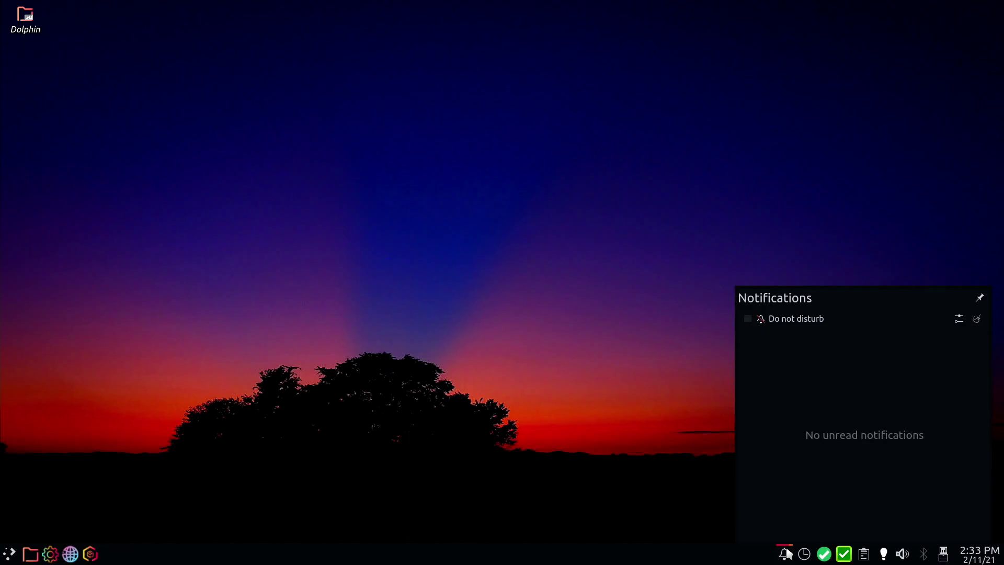
{"action": "left_click", "coordinate": [786, 553]}
{"action": "right_click", "coordinate": [207, 78]}
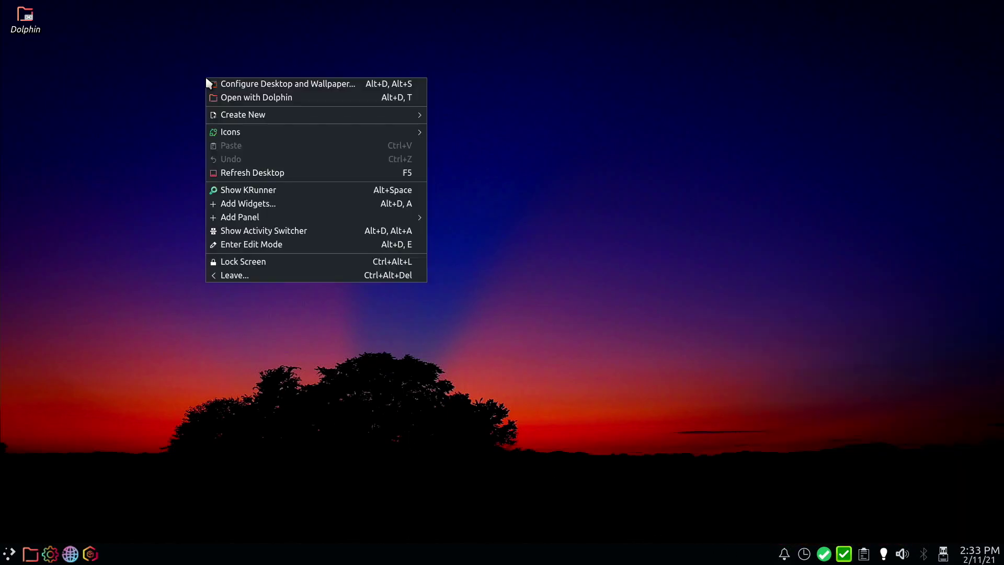
{"action": "left_click", "coordinate": [112, 185]}
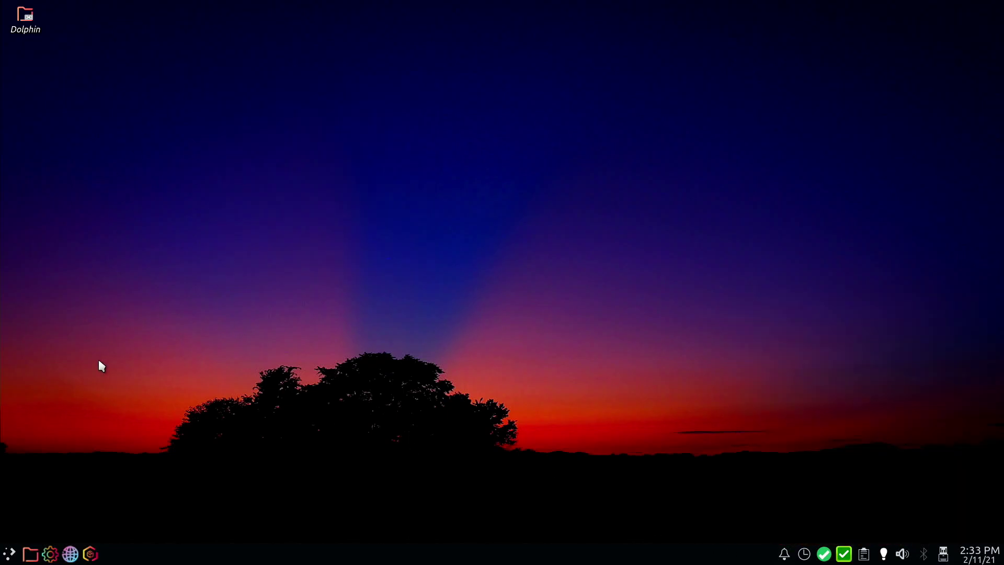
{"action": "left_click", "coordinate": [9, 555]}
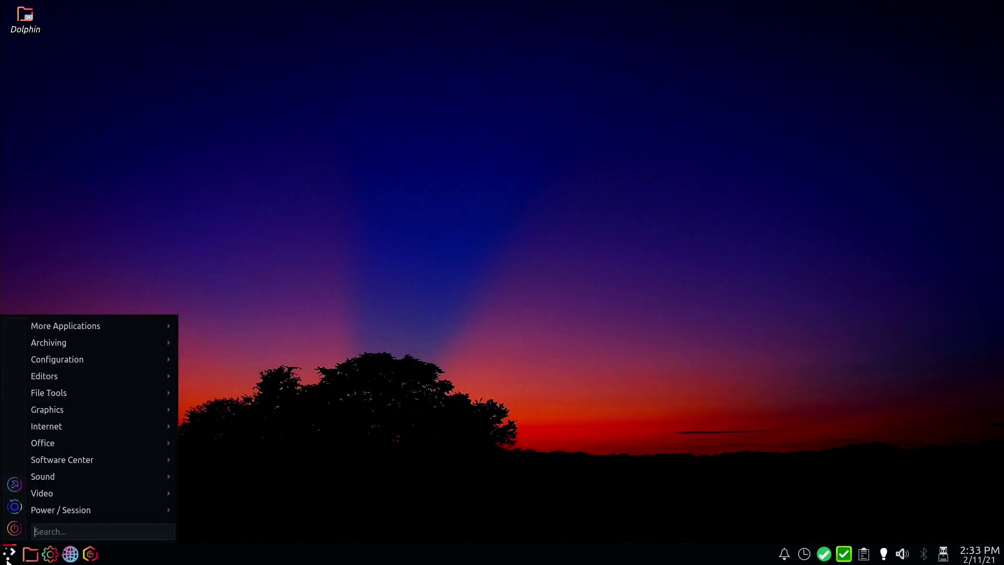
{"action": "left_click", "coordinate": [12, 527]}
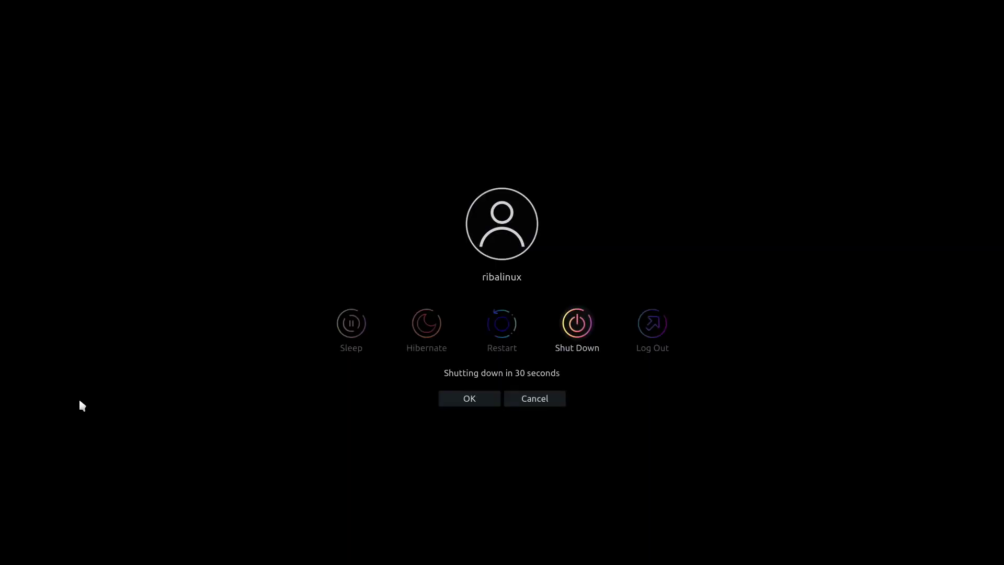
{"action": "left_click", "coordinate": [523, 399]}
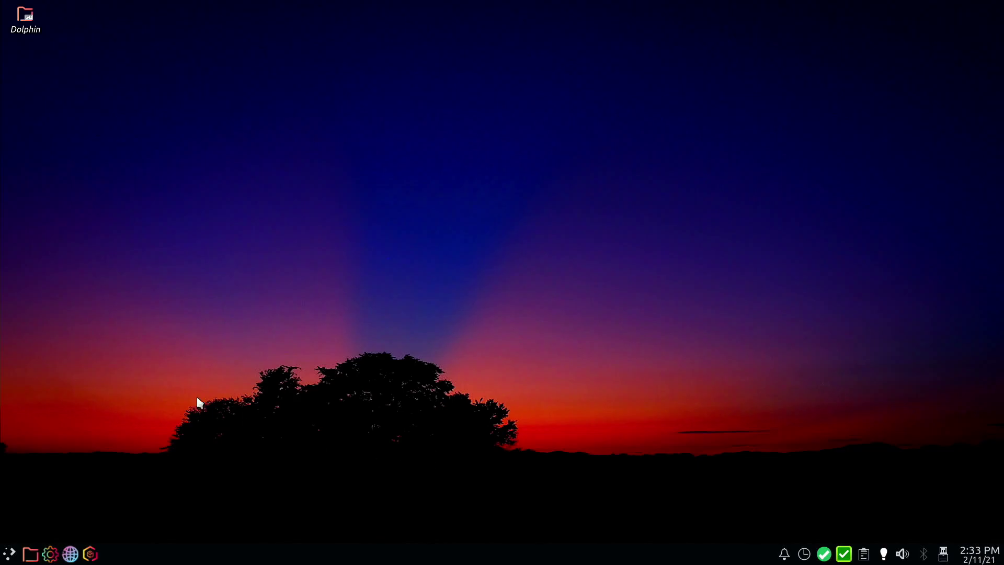
- Launch Konsole via KRunner ('kon'), open Dolphin, and Alt+Tab between the two windows
{"action": "key", "text": "alt+space"}
{"action": "type", "text": "kon"}
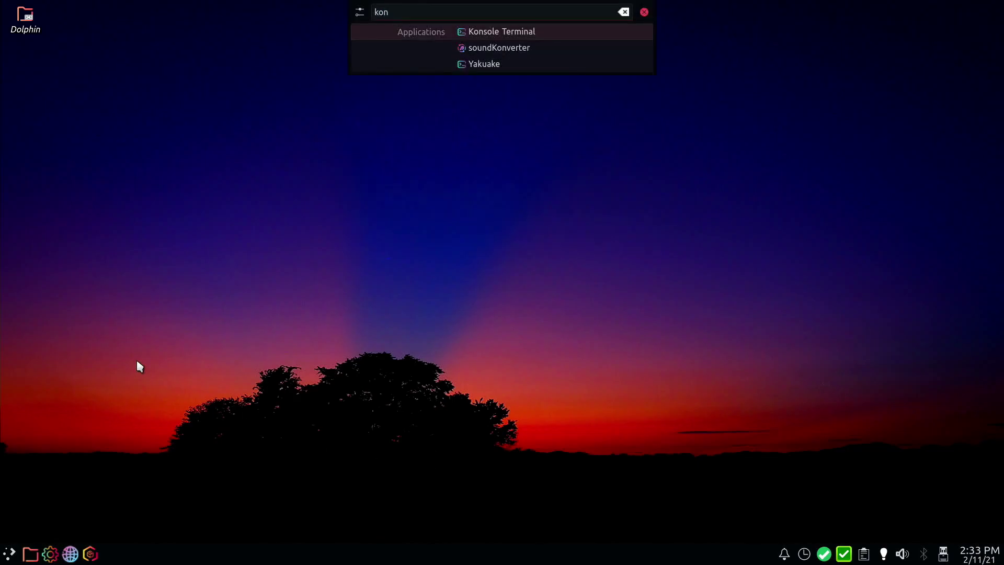
{"action": "left_click", "coordinate": [362, 32]}
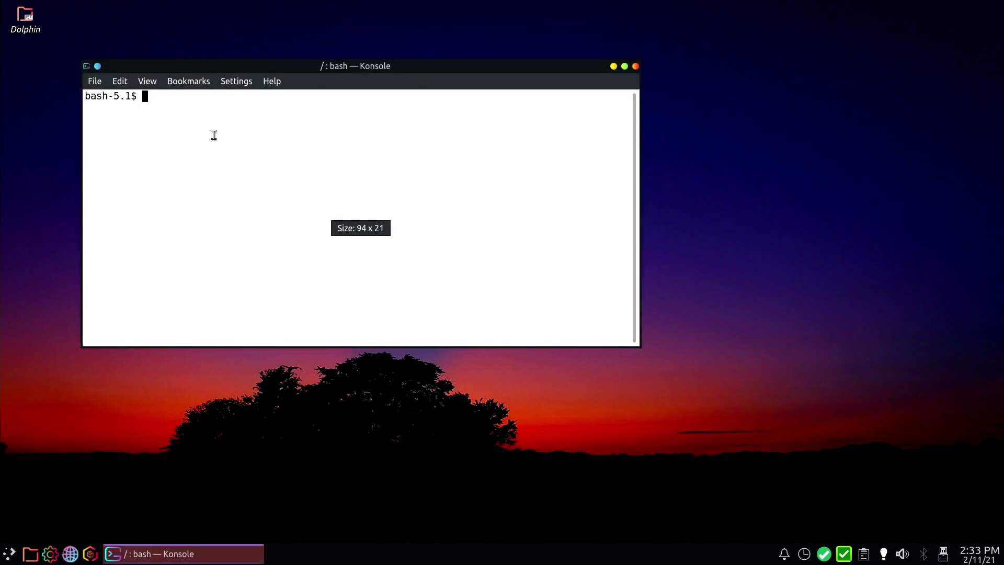
{"action": "left_click", "coordinate": [31, 554]}
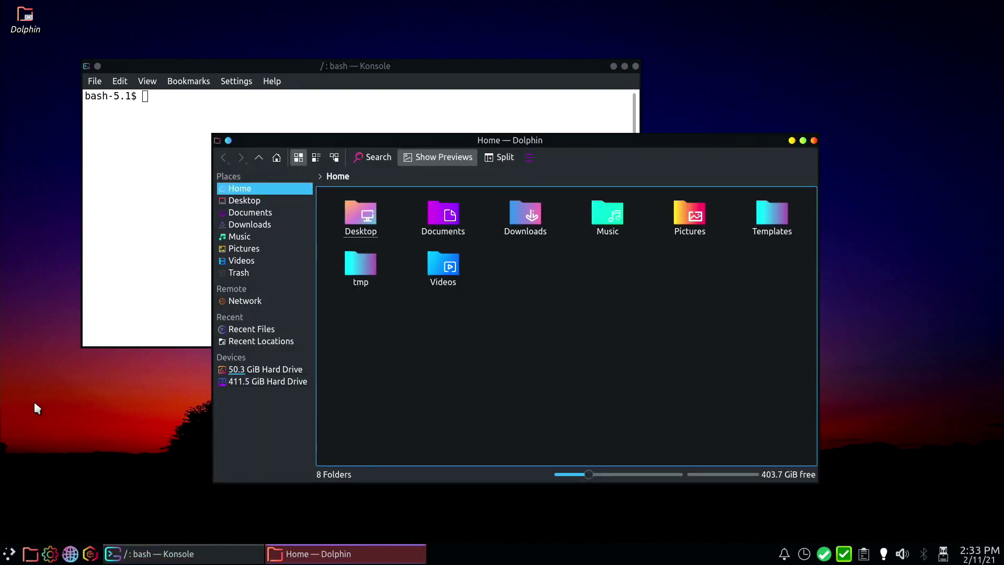
{"action": "key", "text": "alt+Tab"}
{"action": "key", "text": "alt+Tab"}
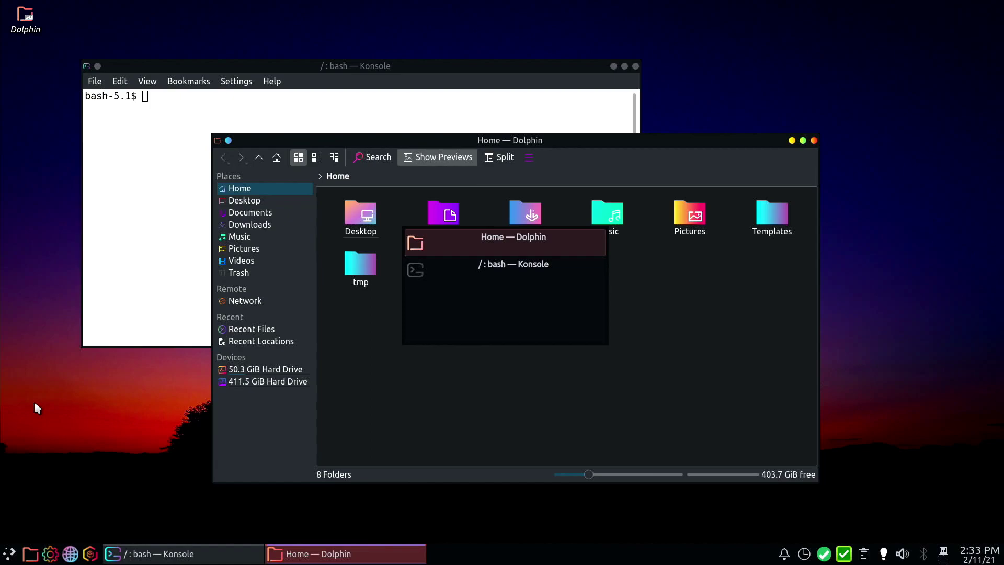
{"action": "key", "text": "alt+Tab"}
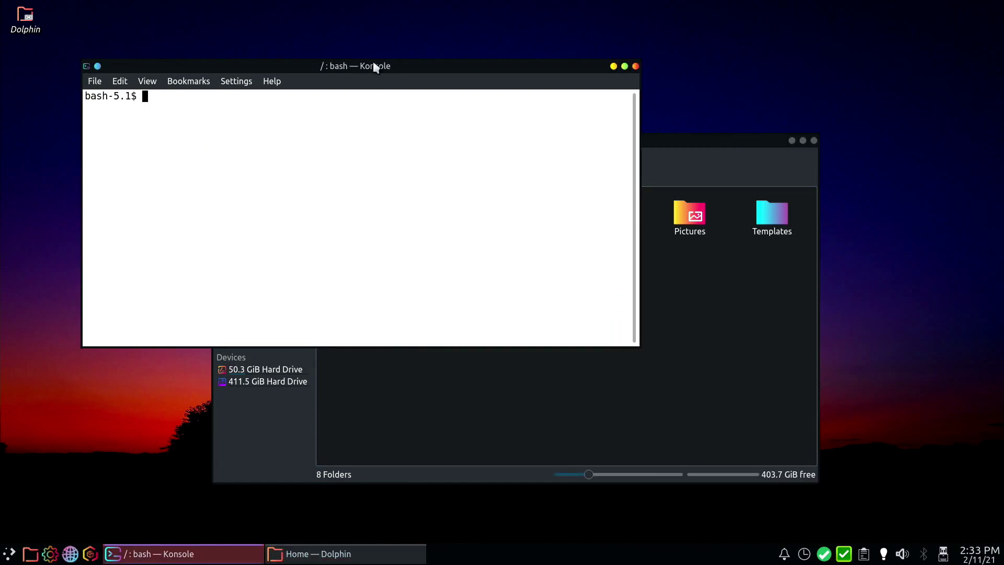
- Tile Konsole left and Dolphin right, untile both, close Konsole, and enlarge Dolphin's icons
{"action": "left_click_drag", "start_coordinate": [374, 66], "coordinate": [3, 180]}
{"action": "left_click", "coordinate": [575, 144]}
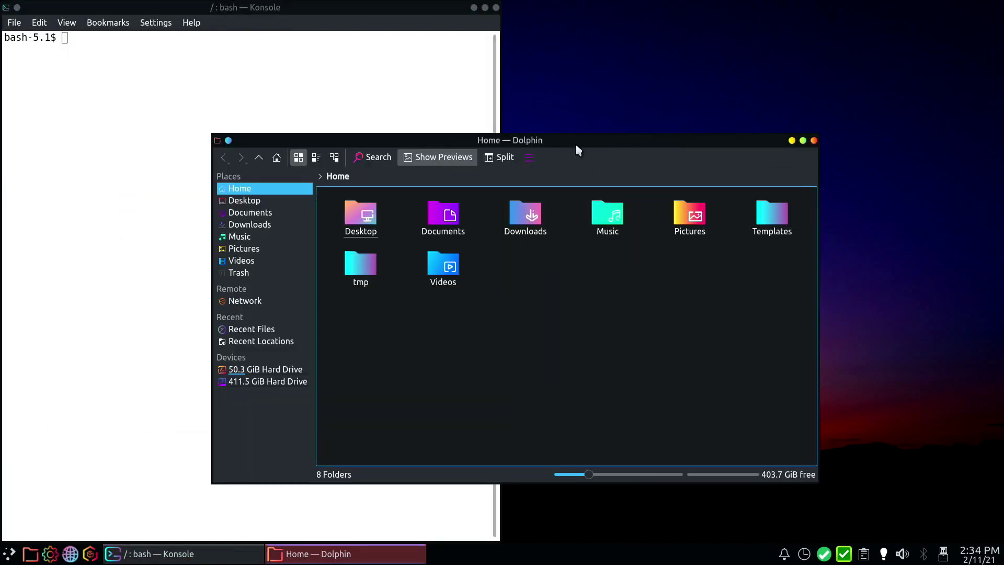
{"action": "left_click_drag", "start_coordinate": [576, 148], "coordinate": [1003, 176]}
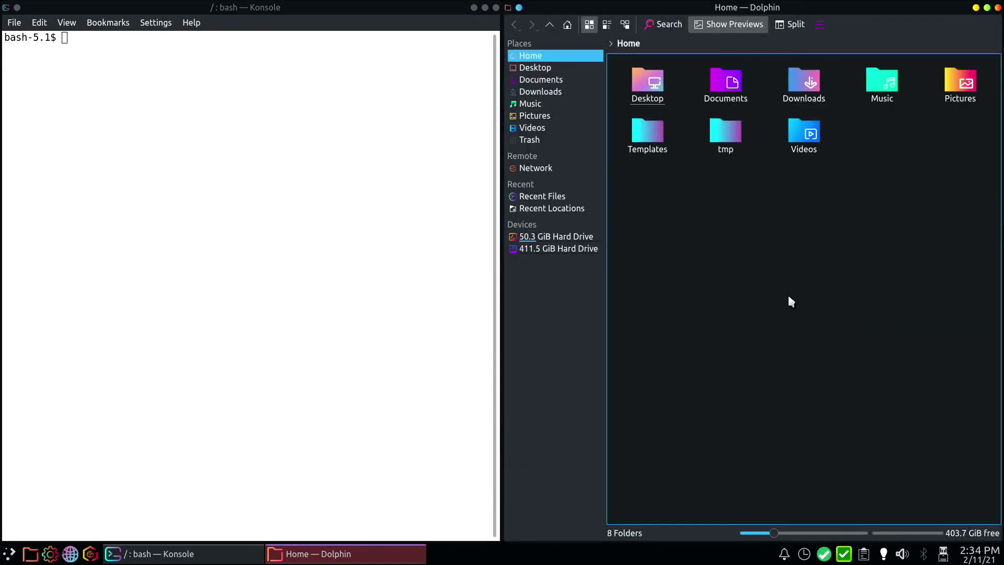
{"action": "left_click_drag", "start_coordinate": [895, 5], "coordinate": [657, 142]}
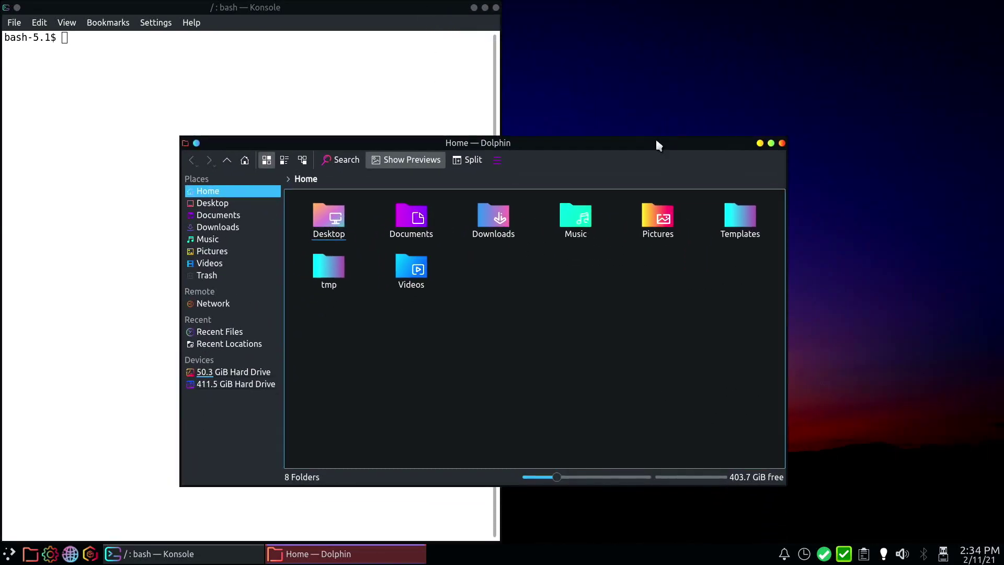
{"action": "left_click_drag", "start_coordinate": [359, 11], "coordinate": [434, 87]}
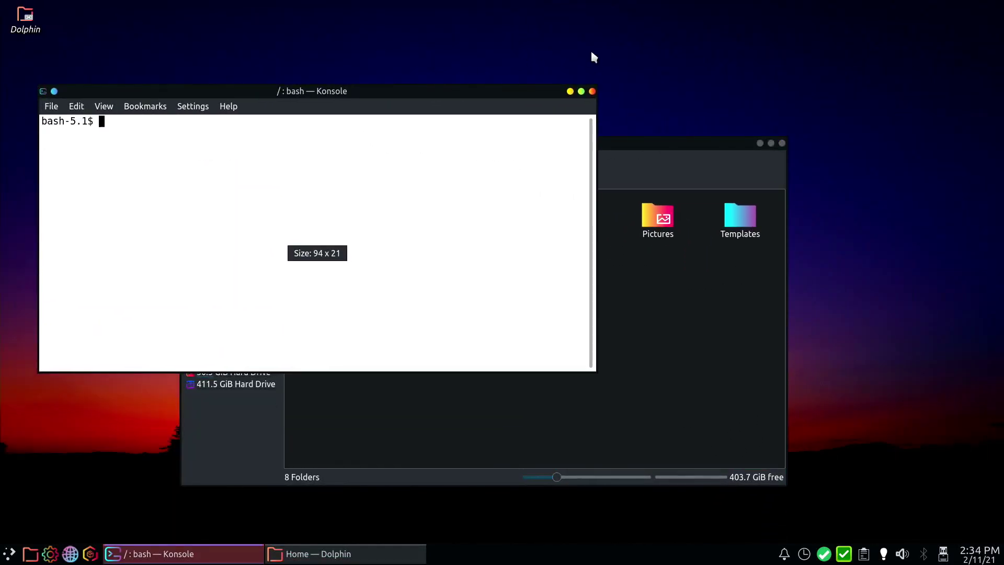
{"action": "left_click", "coordinate": [592, 91]}
{"action": "left_click_drag", "start_coordinate": [635, 142], "coordinate": [595, 86]}
{"action": "left_click_drag", "start_coordinate": [517, 420], "coordinate": [517, 421]}
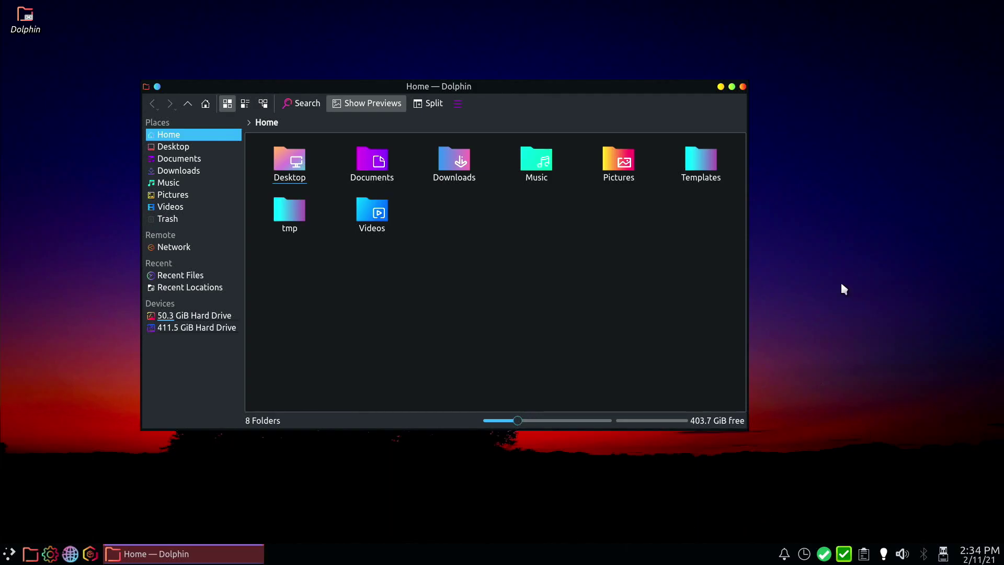
- Try Dolphin's options menu, split view, preview toggle and editable path, ending with one pane
{"action": "left_click", "coordinate": [458, 103]}
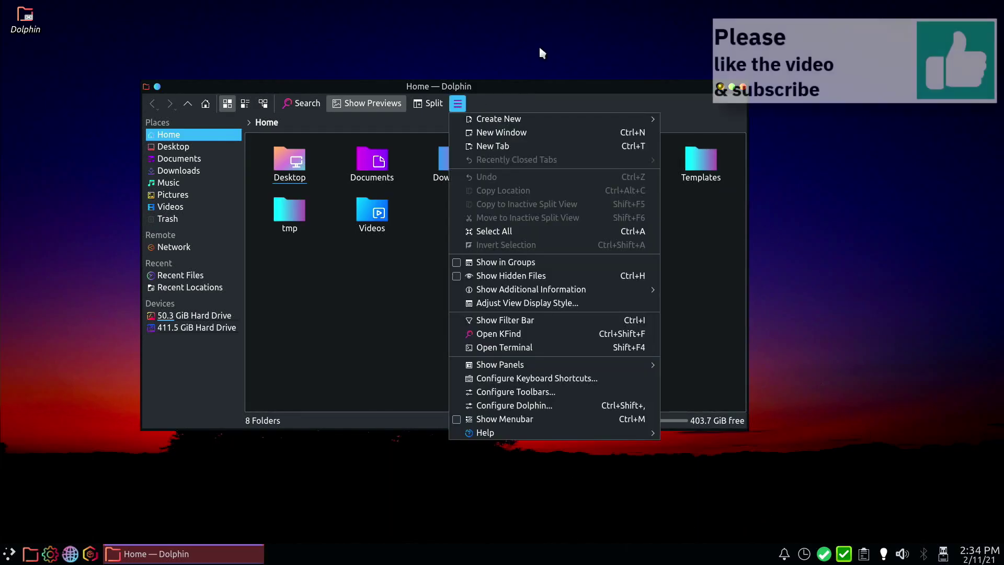
{"action": "left_click", "coordinate": [460, 104]}
{"action": "left_click", "coordinate": [429, 103]}
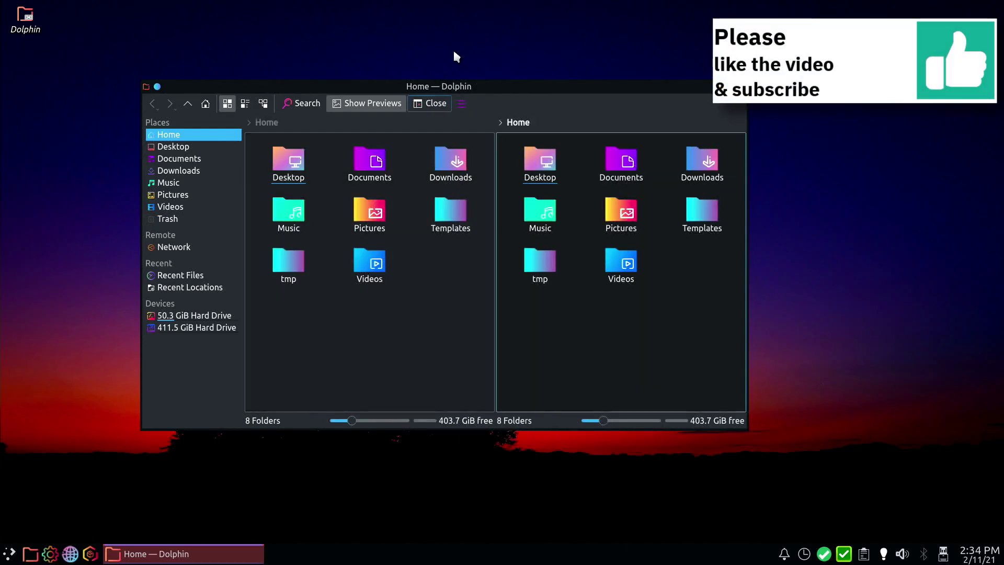
{"action": "left_click", "coordinate": [433, 103]}
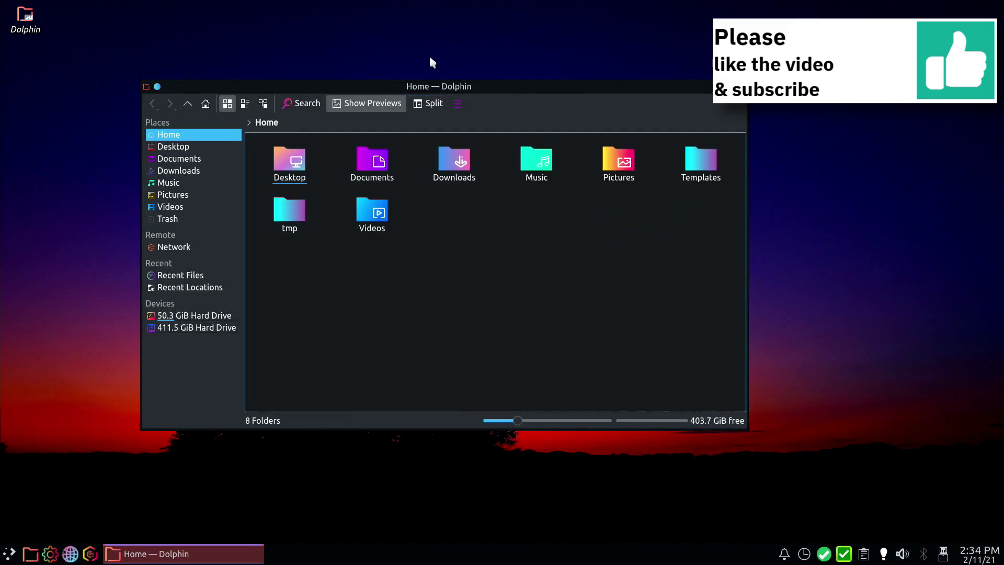
{"action": "left_click", "coordinate": [371, 103]}
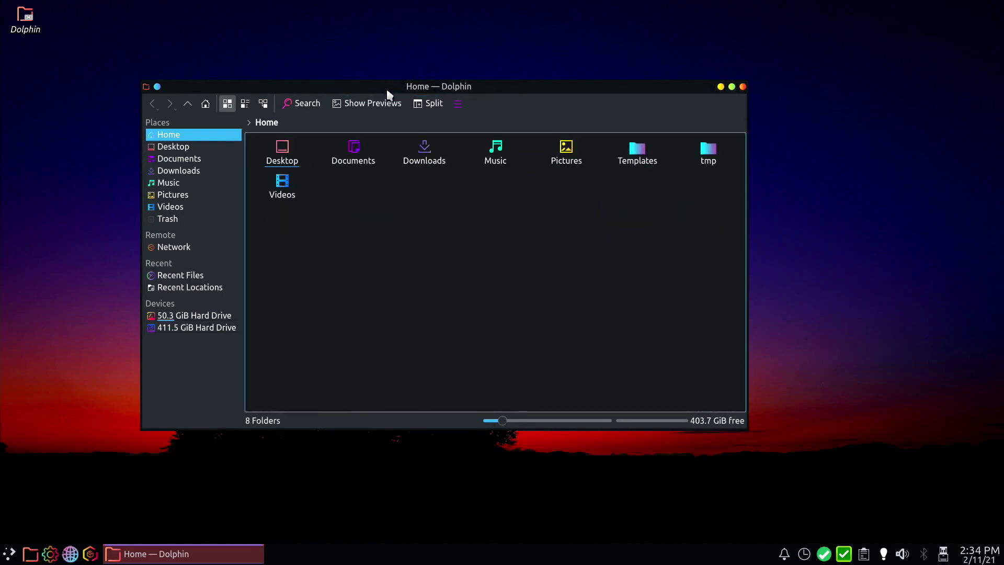
{"action": "left_click", "coordinate": [386, 102]}
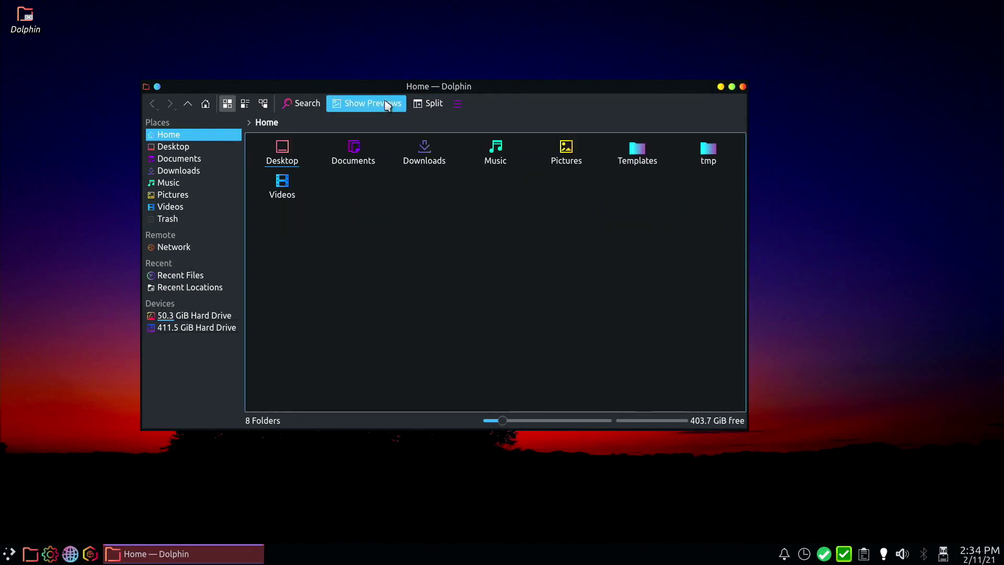
{"action": "left_click", "coordinate": [316, 118]}
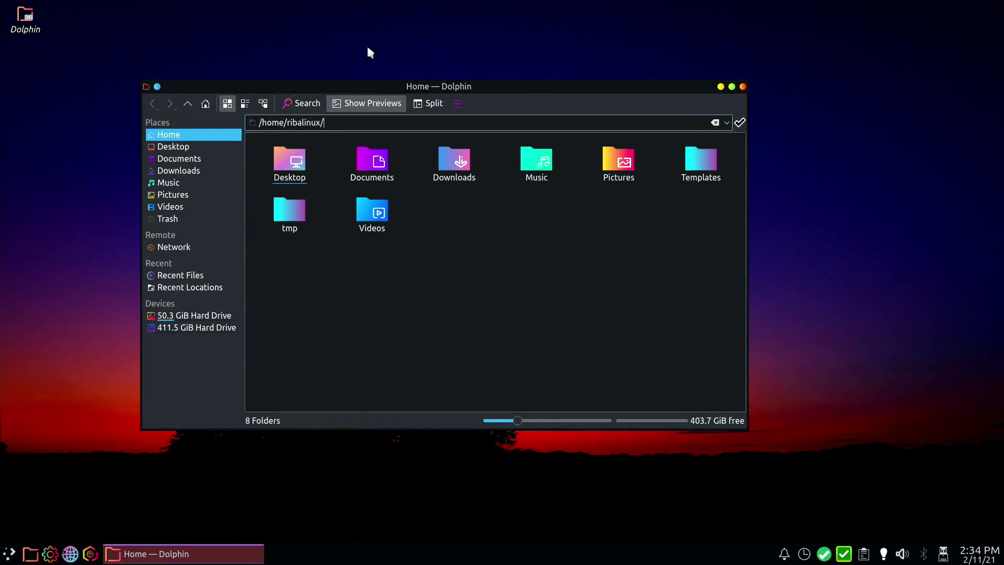
{"action": "left_click", "coordinate": [739, 124]}
- Open and close the search bar, then cycle through Details, Compact and back to Icons view
{"action": "key", "text": "ctrl+f"}
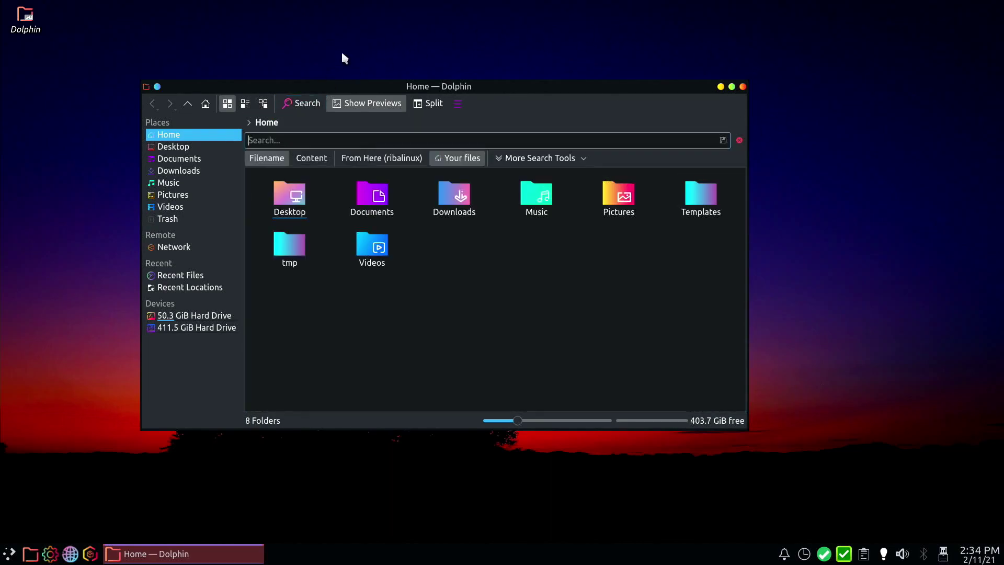
{"action": "left_click", "coordinate": [739, 140]}
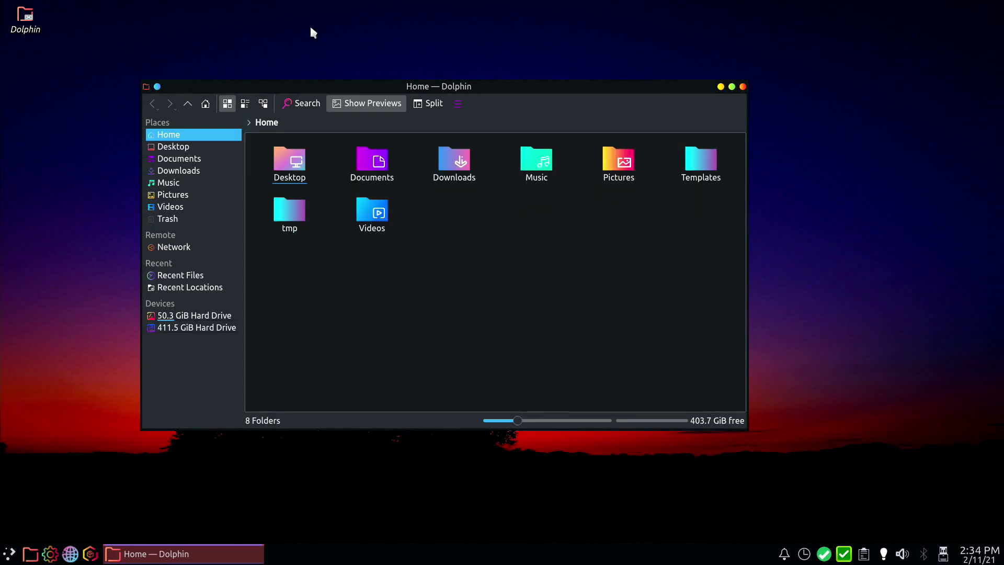
{"action": "left_click", "coordinate": [263, 103]}
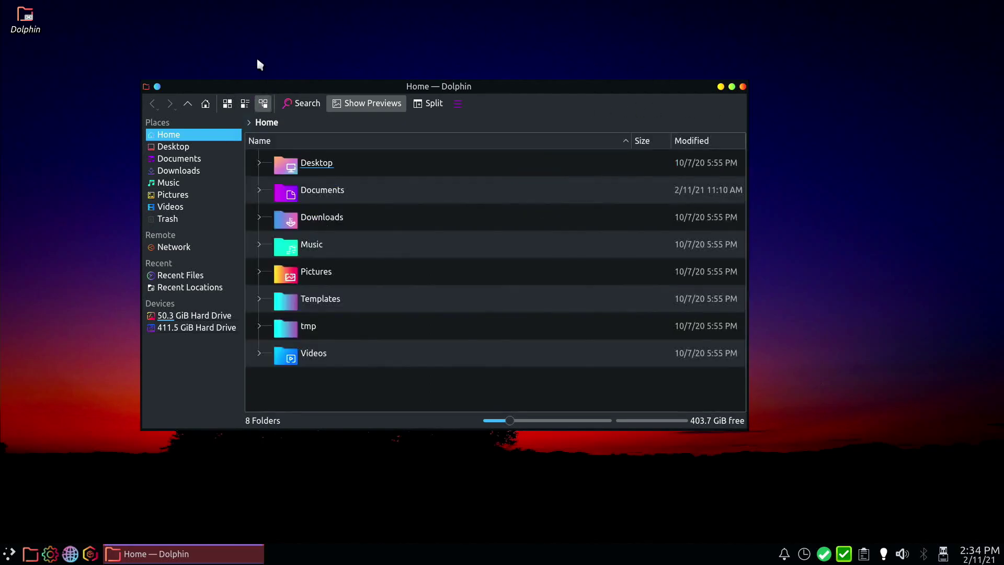
{"action": "left_click", "coordinate": [245, 103]}
{"action": "left_click", "coordinate": [227, 104]}
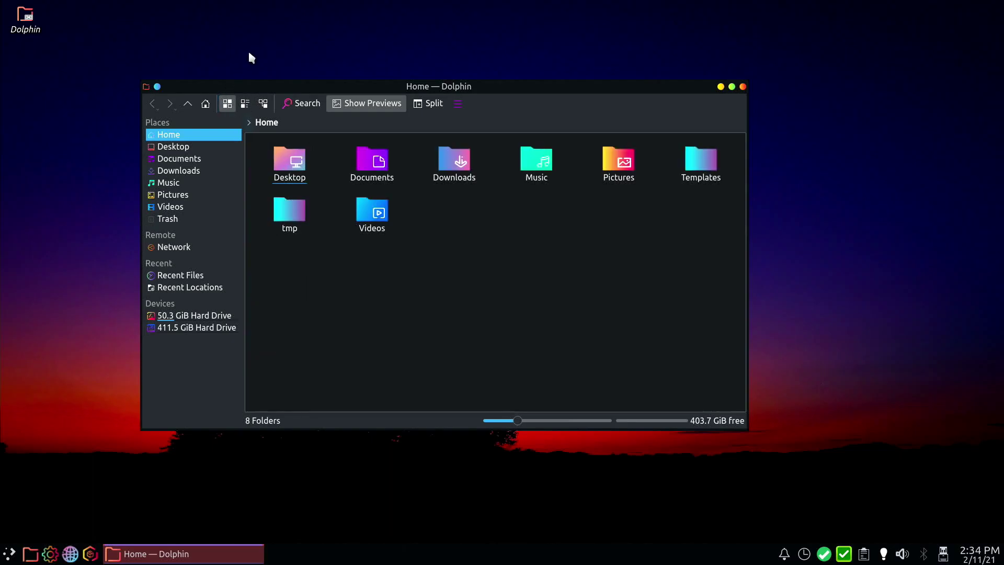
- Maximize, restore, minimize and bring back the Dolphin window
{"action": "left_click", "coordinate": [732, 87]}
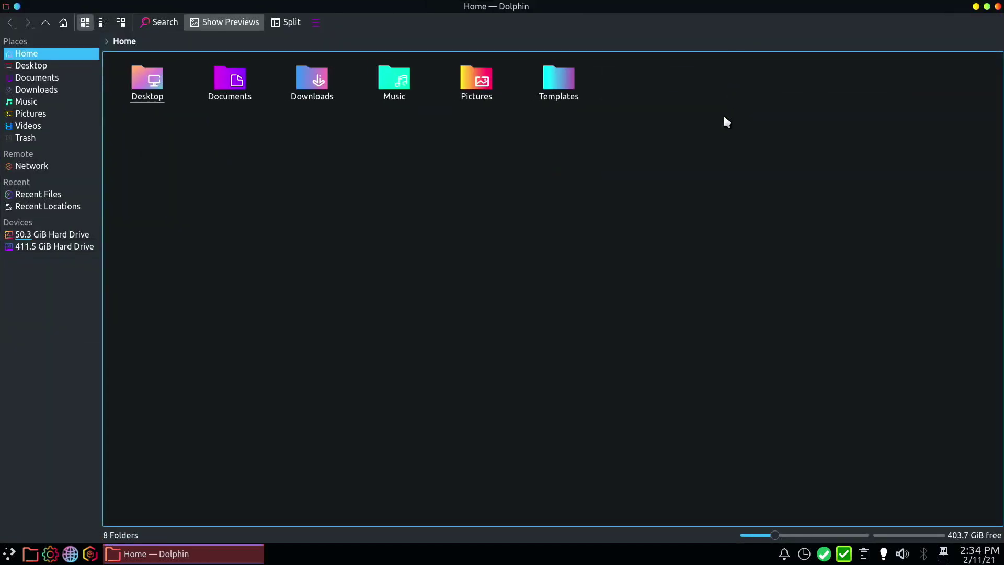
{"action": "left_click", "coordinate": [987, 6]}
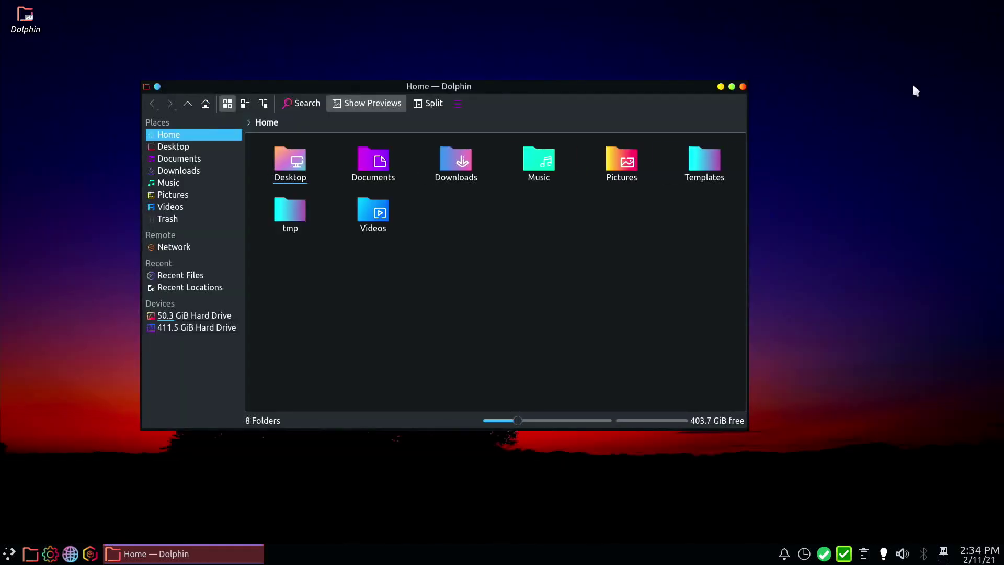
{"action": "left_click", "coordinate": [720, 87]}
{"action": "left_click", "coordinate": [234, 552]}
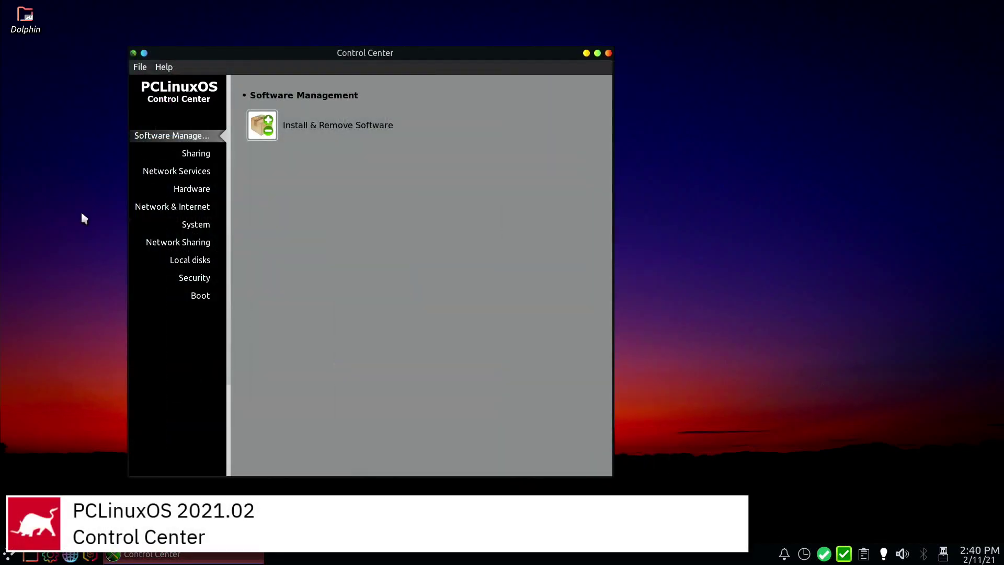
- Browse the Control Center categories Sharing, Hardware, System, Security and Boot
{"action": "key", "text": "Down"}
{"action": "key", "text": "Down"}
{"action": "key", "text": "Down"}
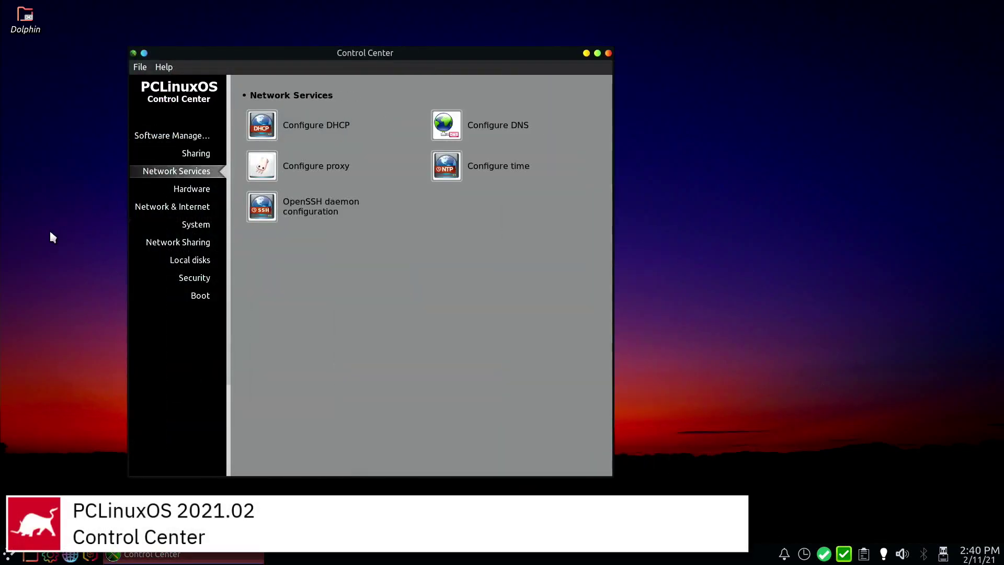
{"action": "key", "text": "Down"}
{"action": "key", "text": "Down"}
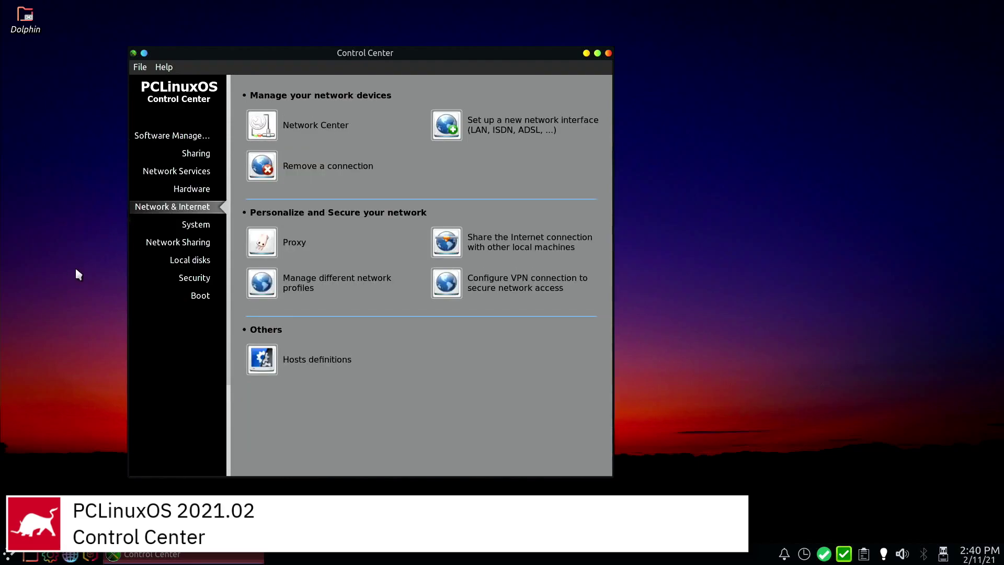
{"action": "key", "text": "Down"}
{"action": "key", "text": "Down"}
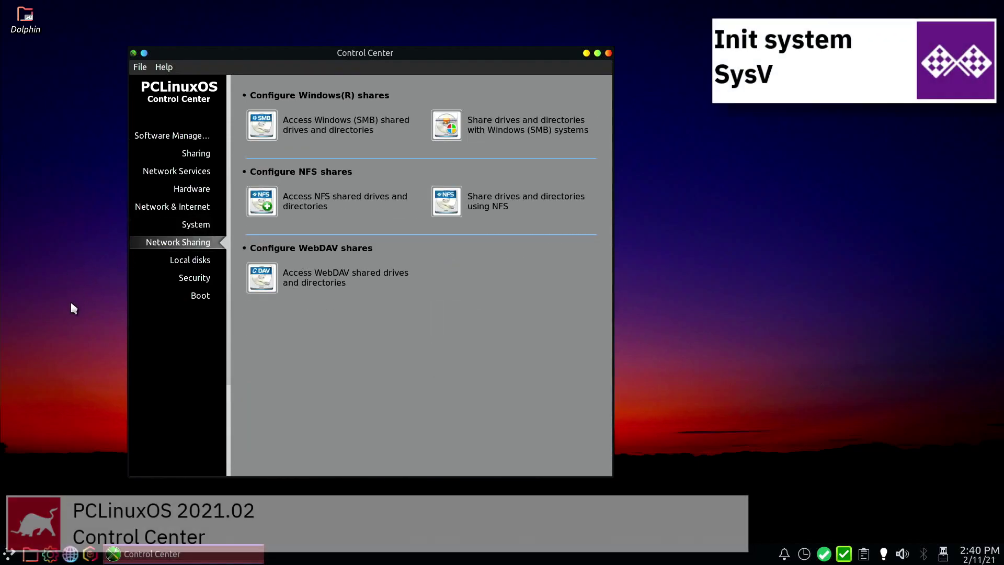
{"action": "left_click", "coordinate": [147, 274]}
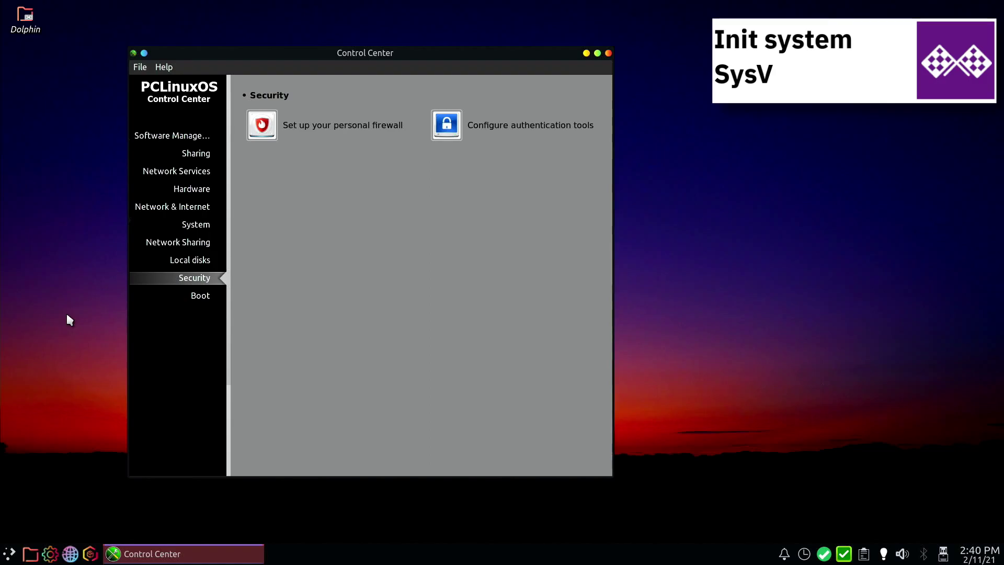
{"action": "left_click", "coordinate": [156, 293]}
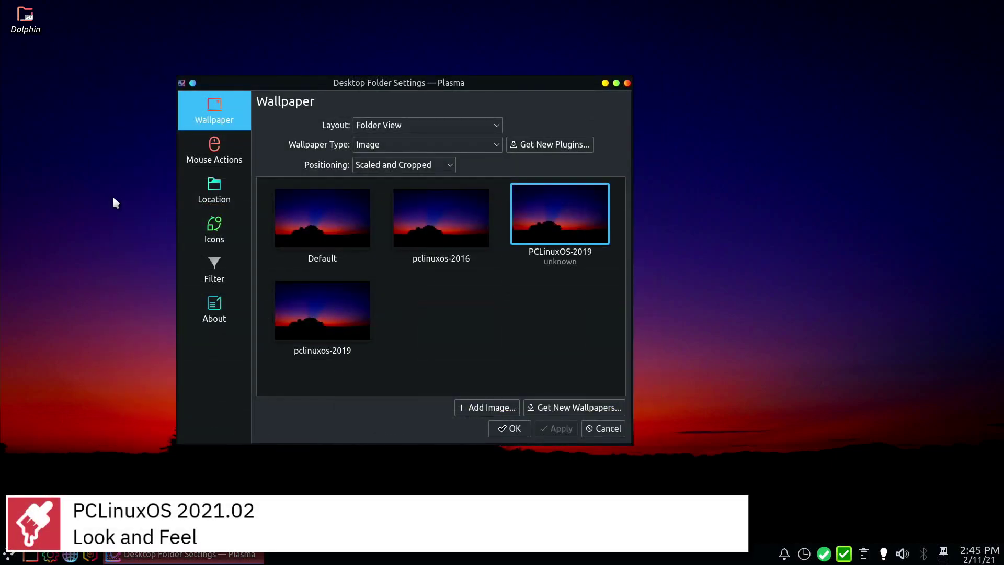
- View the Mouse Actions, Location, Icons, Filter and About pages of Desktop Folder Settings
{"action": "left_click", "coordinate": [214, 151]}
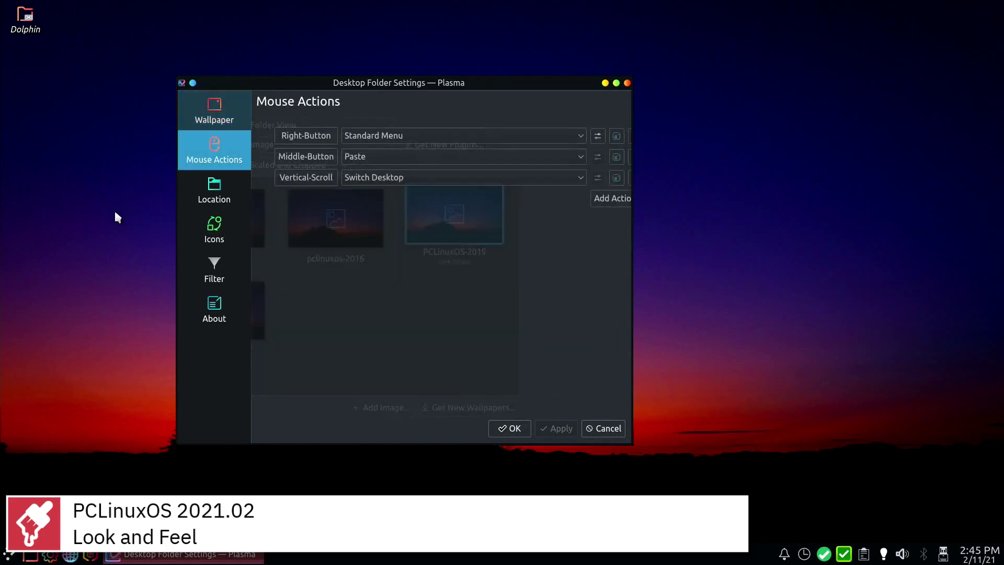
{"action": "left_click", "coordinate": [213, 183]}
{"action": "left_click", "coordinate": [215, 230]}
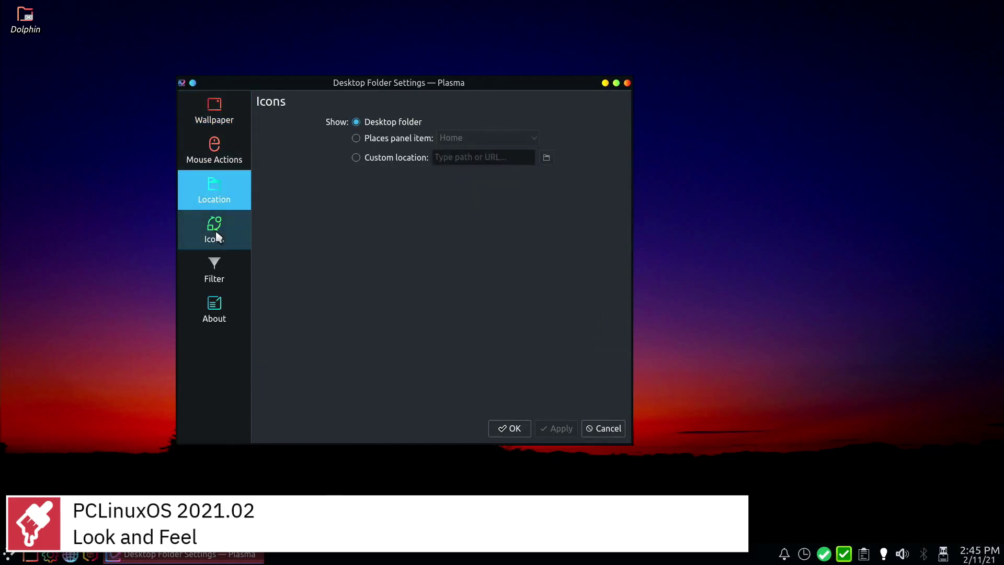
{"action": "left_click", "coordinate": [188, 269]}
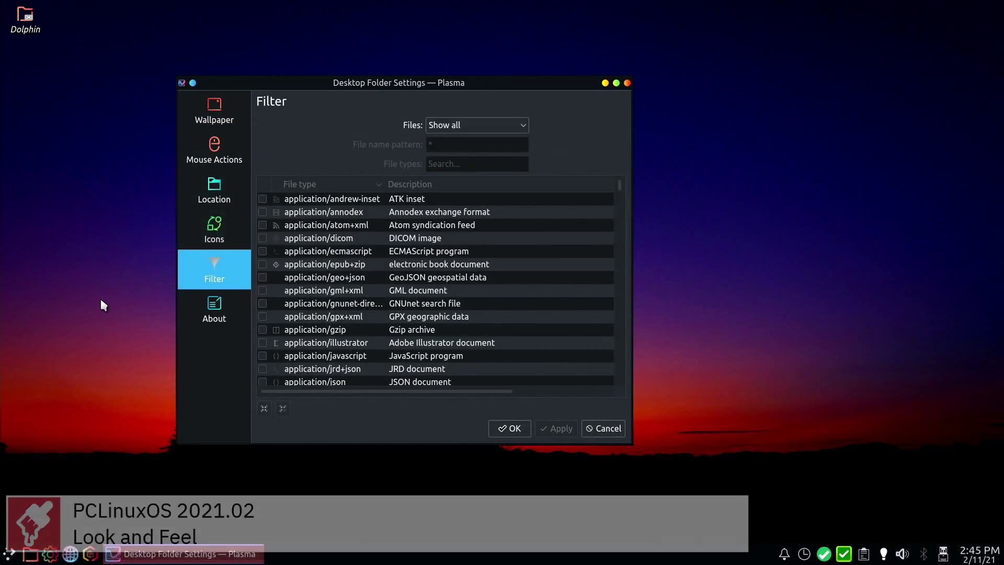
{"action": "left_click", "coordinate": [204, 307]}
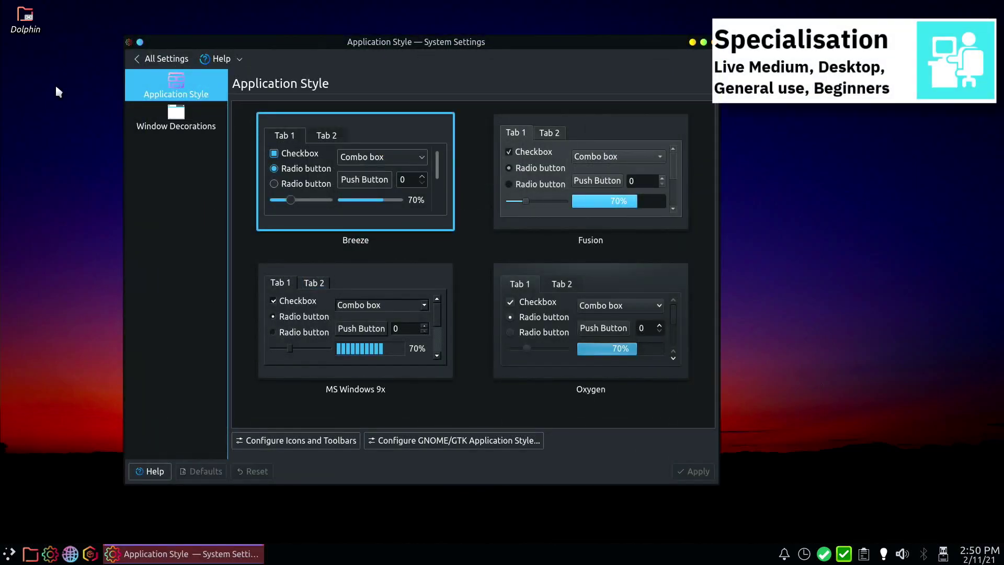
- Open Window Decorations and scroll the Theme grid down to Sweet-Mars
{"action": "left_click", "coordinate": [163, 112]}
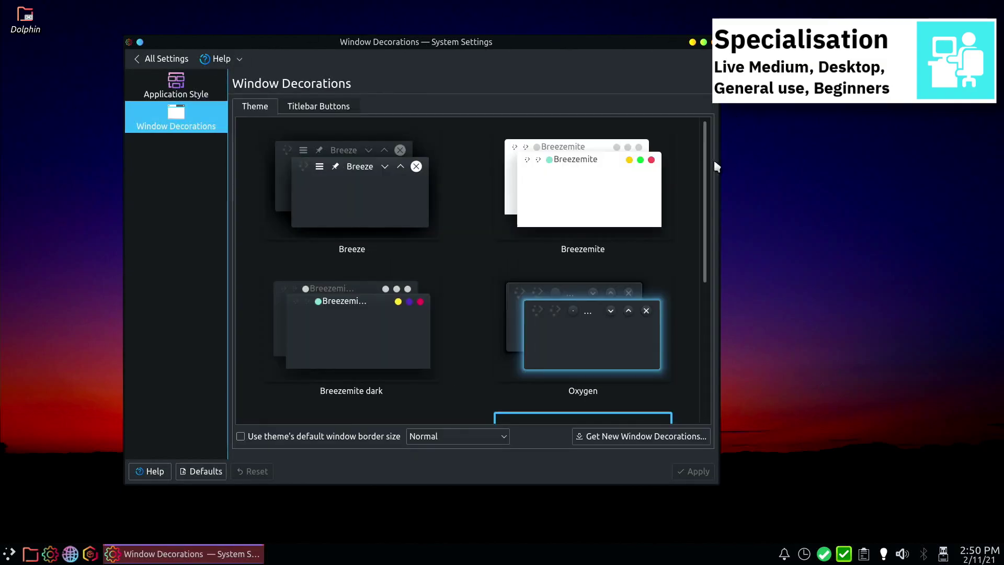
{"action": "scroll", "coordinate": [707, 174], "scroll_direction": "down", "scroll_amount": 1}
{"action": "scroll", "coordinate": [707, 174], "scroll_direction": "down", "scroll_amount": 5}
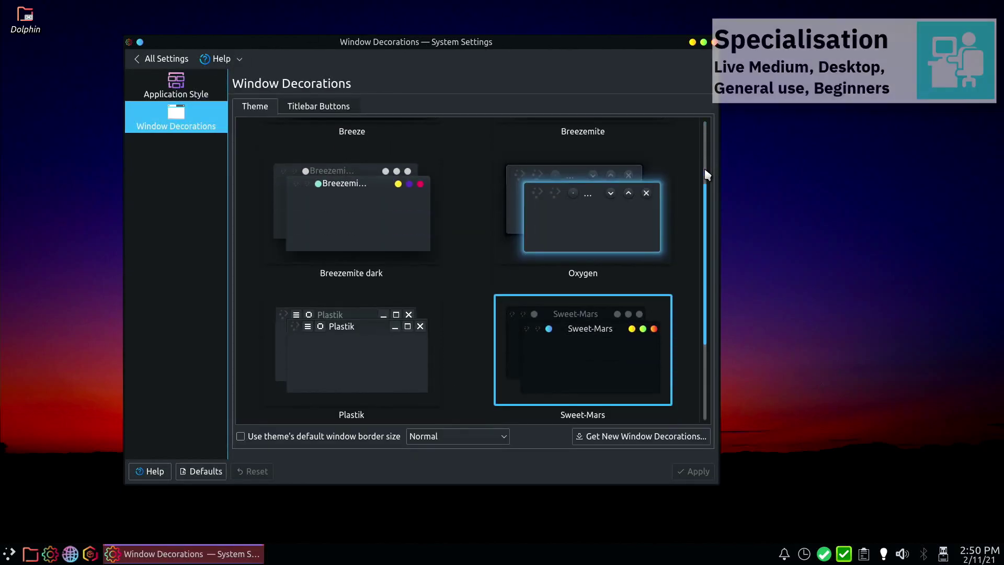
{"action": "scroll", "coordinate": [706, 174], "scroll_direction": "down", "scroll_amount": 1}
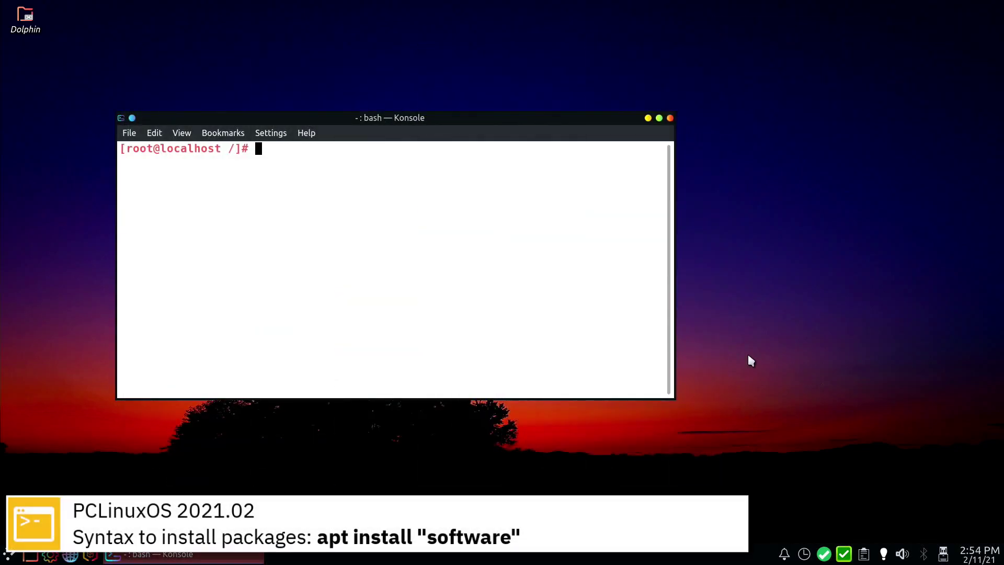
- Run 'apt install lynx', then 'uname -a' showing kernel 5.9.16-pclos3
{"action": "type", "text": "apt install lynx"}
{"action": "key", "text": "Return"}
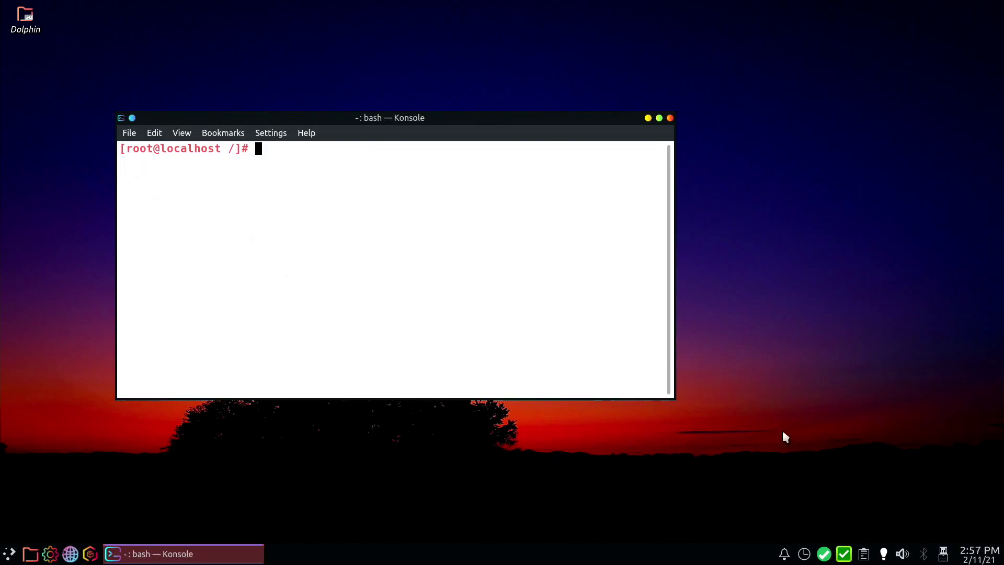
{"action": "type", "text": "uname"}
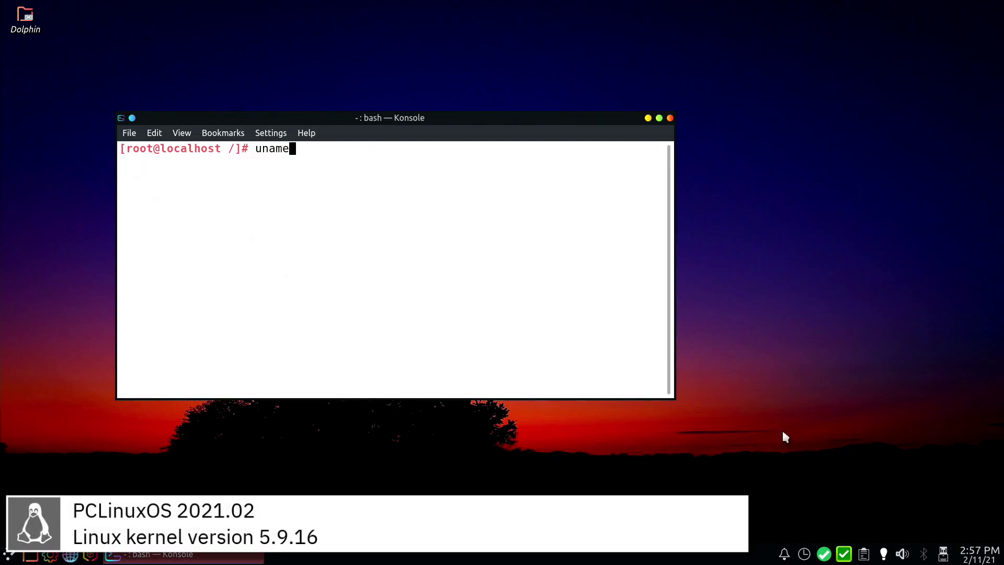
{"action": "type", "text": " -a"}
{"action": "key", "text": "Return"}
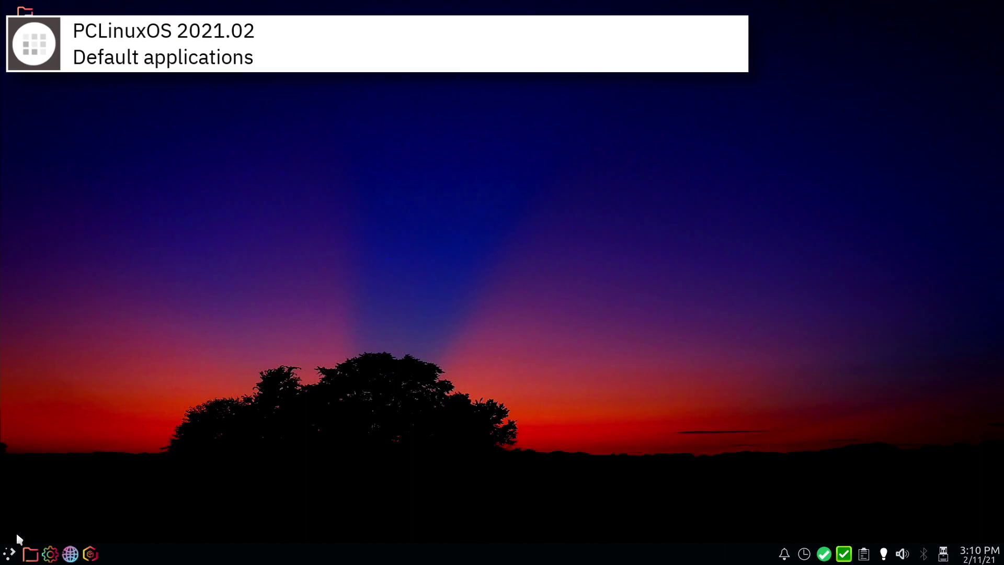
- Launch Net Monitor from the application menu and close it again
{"action": "left_click", "coordinate": [9, 554]}
{"action": "mouse_move", "coordinate": [133, 321]}
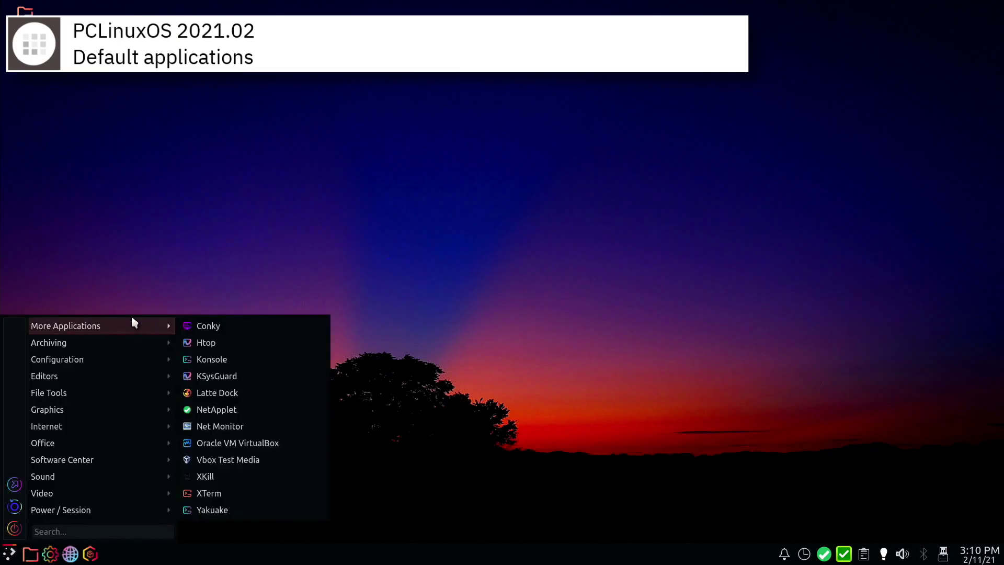
{"action": "left_click", "coordinate": [245, 426]}
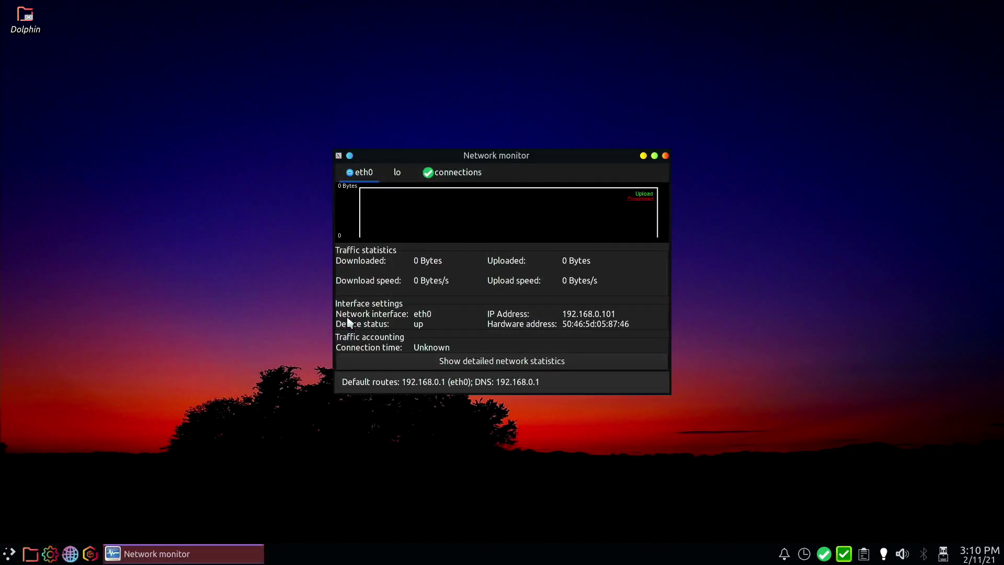
{"action": "left_click", "coordinate": [665, 157]}
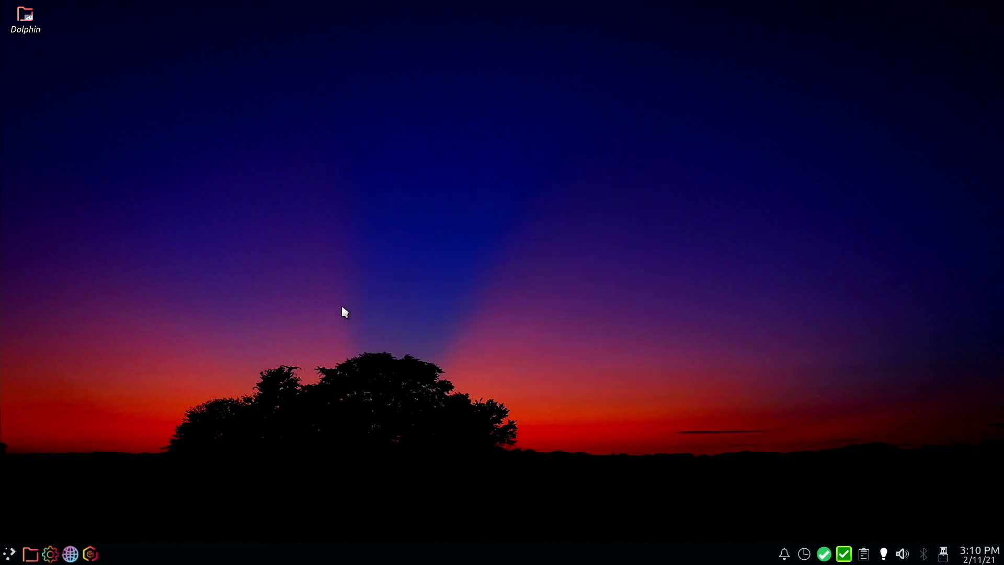
- Start Timeshift from Archiving, authenticating with the root password
{"action": "left_click", "coordinate": [6, 556]}
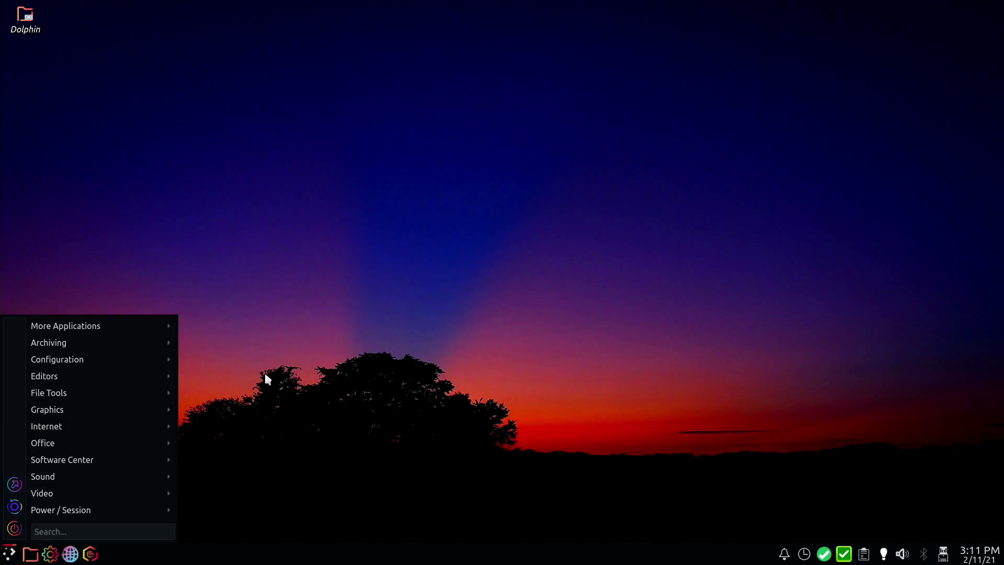
{"action": "mouse_move", "coordinate": [157, 343]}
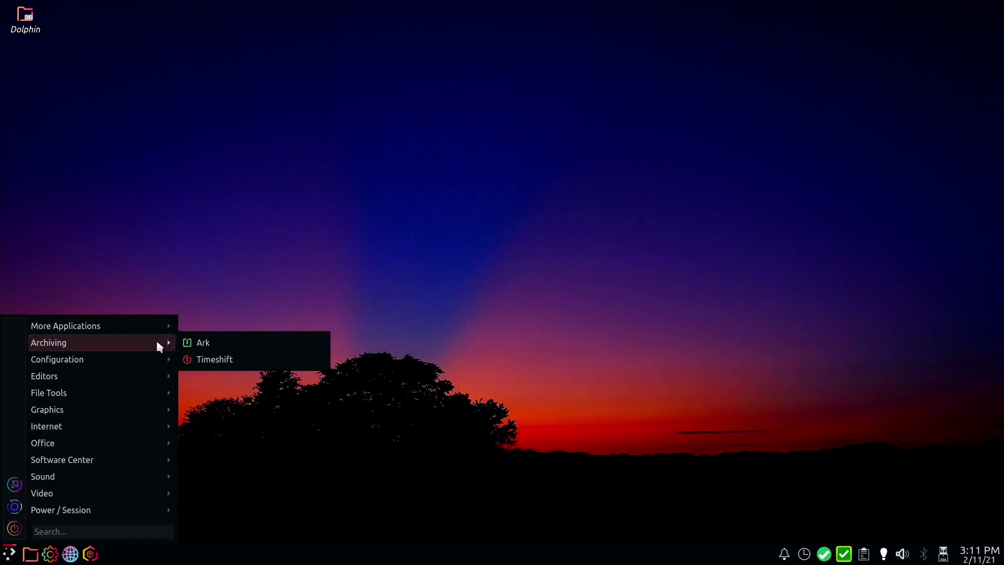
{"action": "left_click", "coordinate": [213, 360]}
{"action": "type", "text": "**********"}
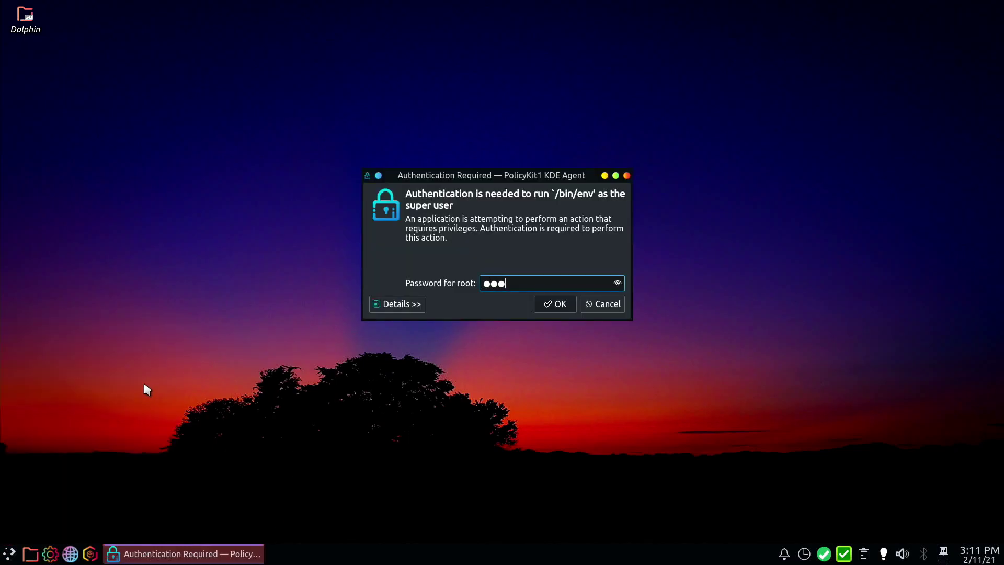
{"action": "key", "text": "Return"}
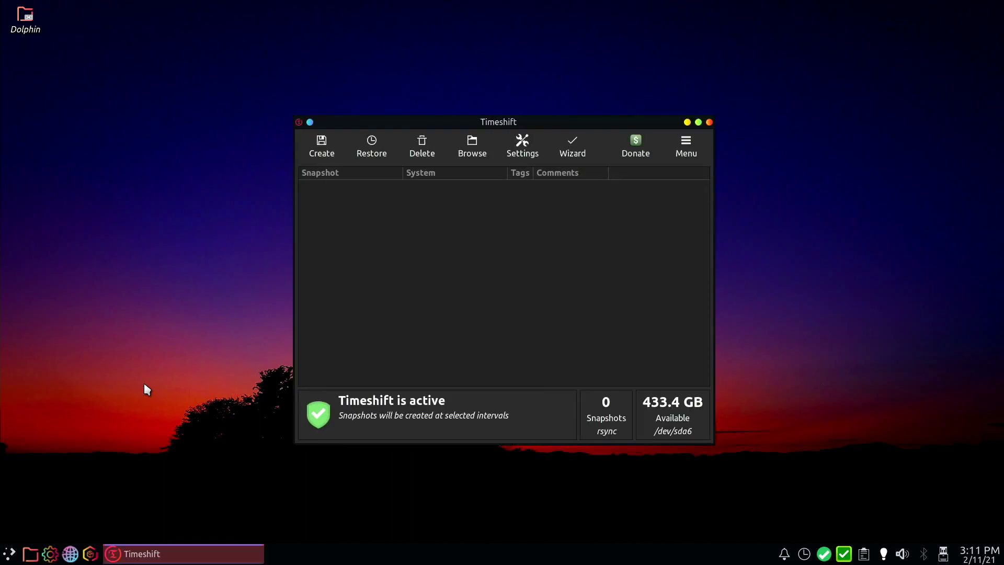
- Close Timeshift, then launch the Kate editor from Editors and close it
{"action": "left_click", "coordinate": [709, 122]}
{"action": "left_click", "coordinate": [9, 553]}
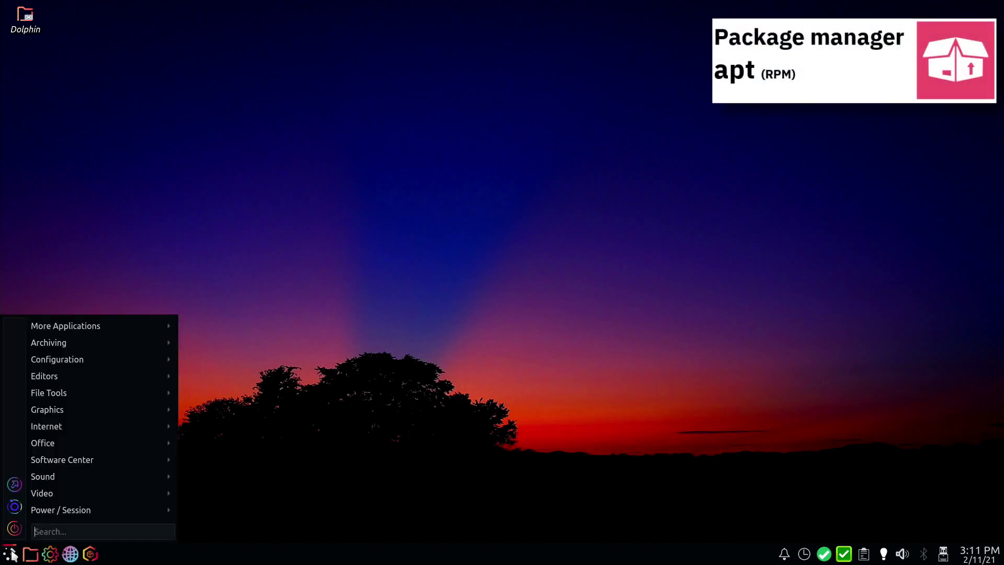
{"action": "mouse_move", "coordinate": [147, 358]}
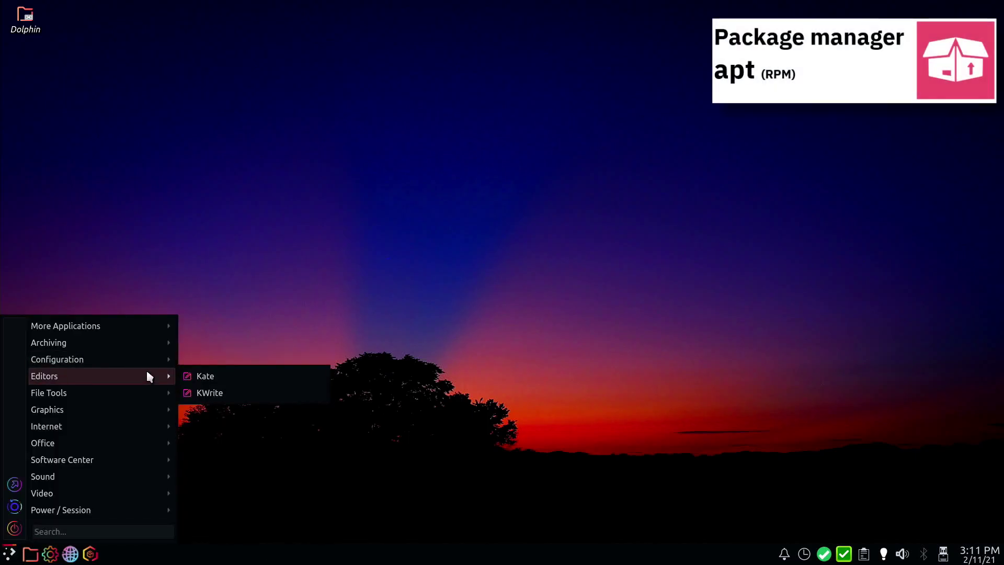
{"action": "left_click", "coordinate": [198, 378]}
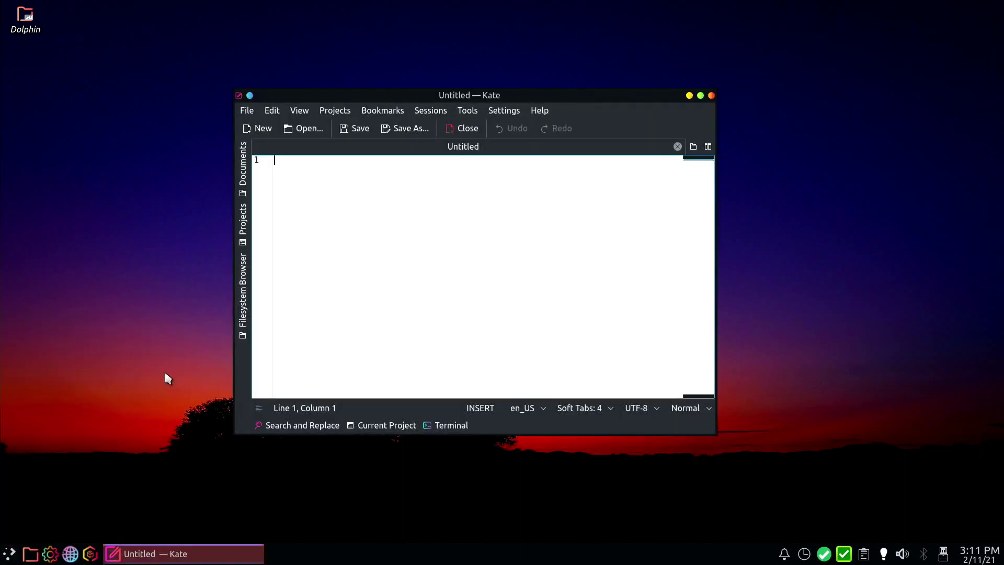
{"action": "left_click", "coordinate": [711, 95]}
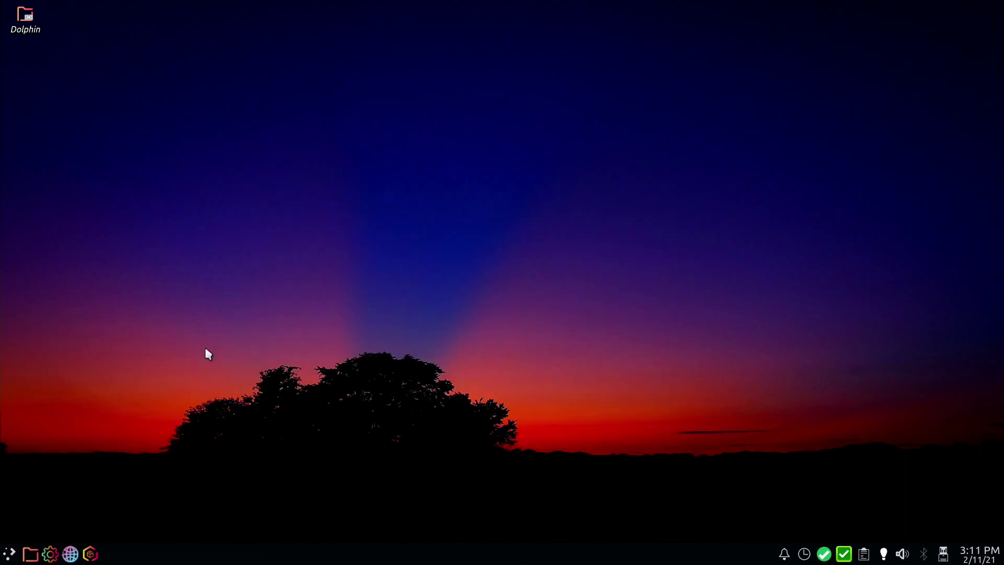
- Launch KDiskFree from File Tools to see disk usage, then close it
{"action": "left_click", "coordinate": [8, 555]}
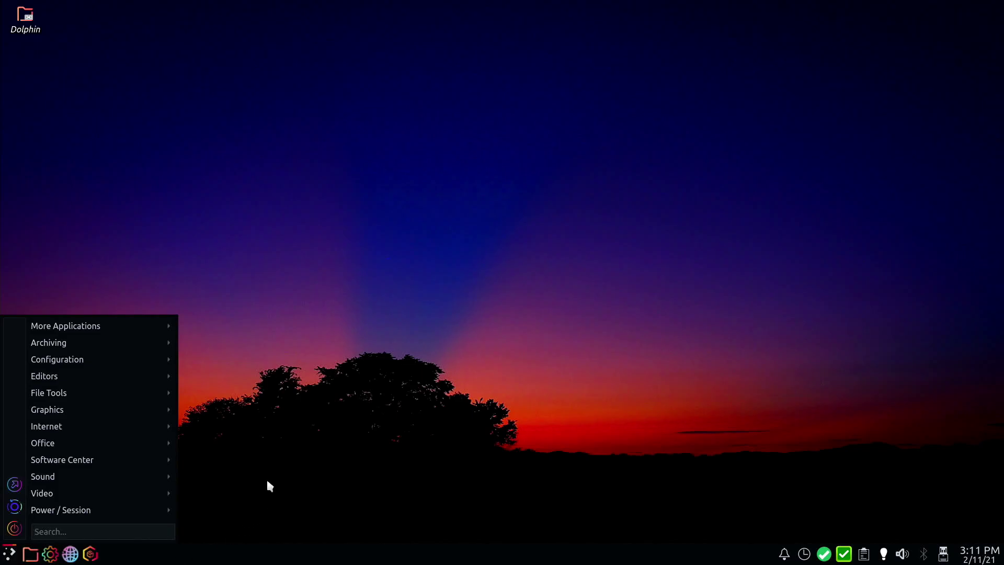
{"action": "mouse_move", "coordinate": [171, 391]}
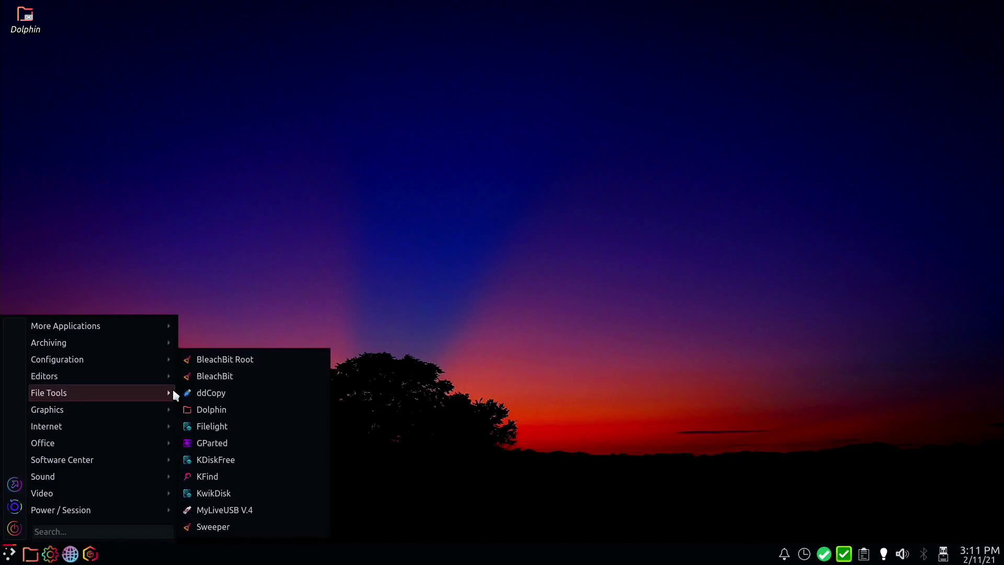
{"action": "left_click", "coordinate": [230, 459]}
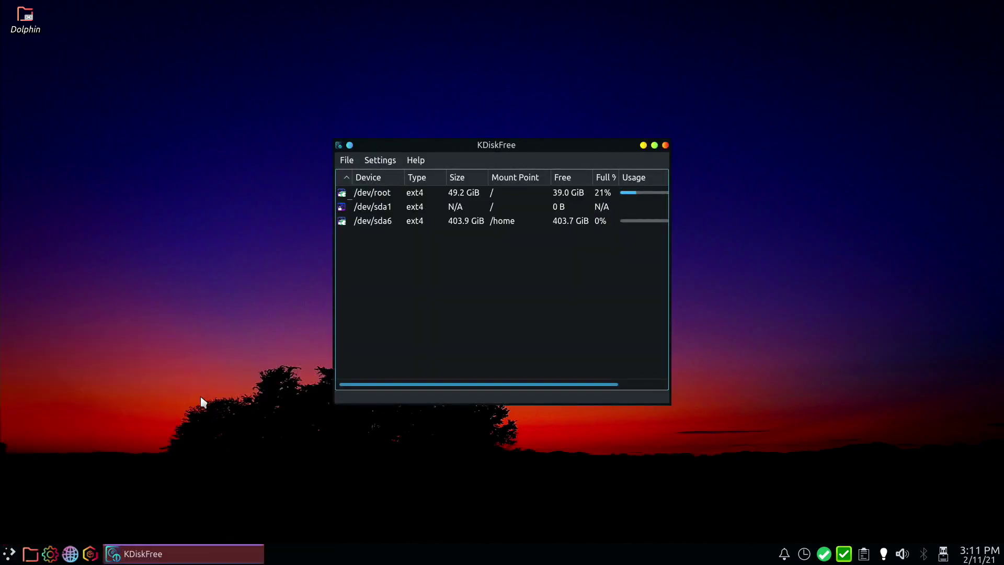
{"action": "left_click", "coordinate": [666, 145]}
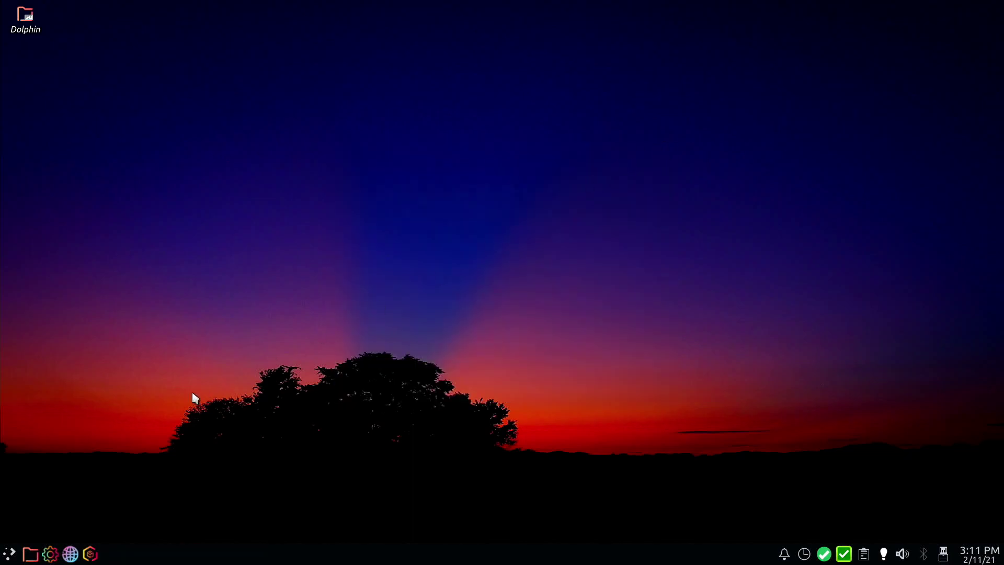
- Launch Krita from the Graphics menu
{"action": "left_click", "coordinate": [10, 553]}
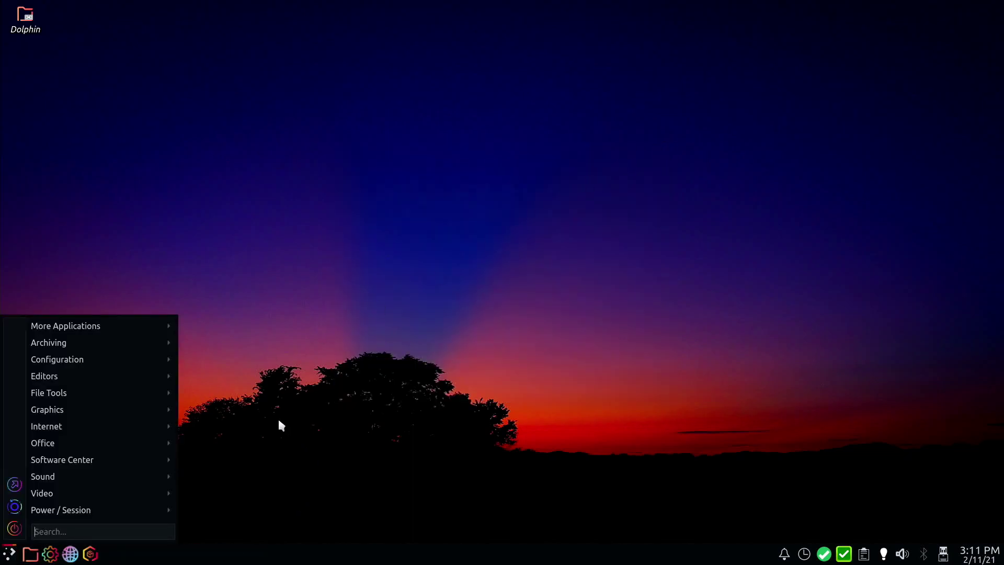
{"action": "mouse_move", "coordinate": [165, 412]}
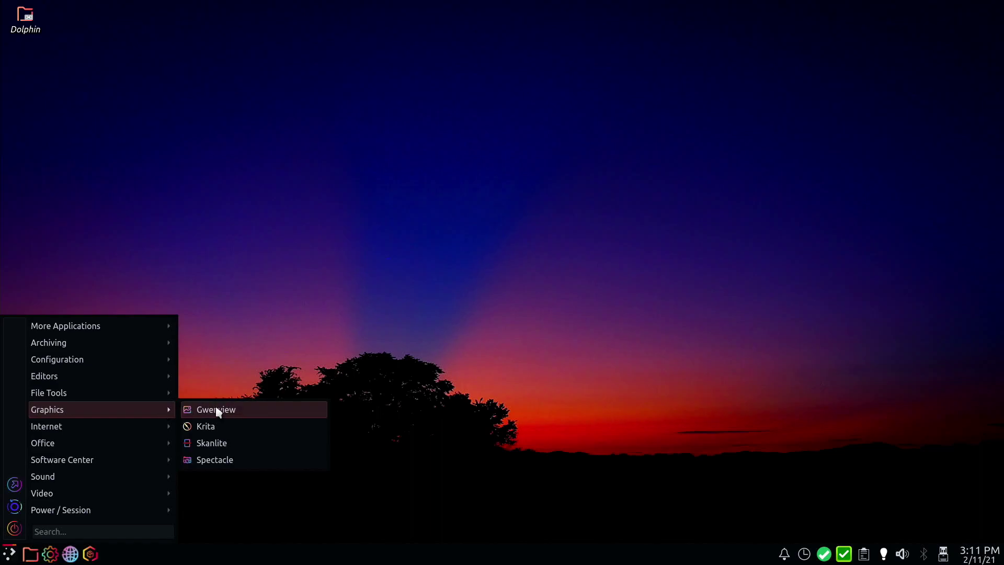
{"action": "left_click", "coordinate": [229, 425]}
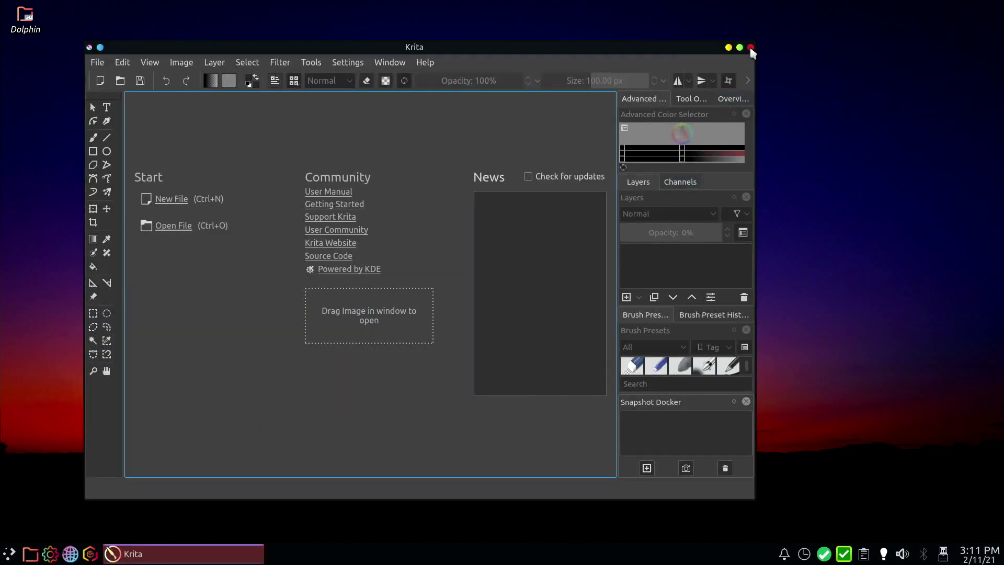
- Close Krita, then launch Firefox Browser from the Internet menu and close it again
{"action": "left_click", "coordinate": [751, 48]}
{"action": "left_click", "coordinate": [9, 554]}
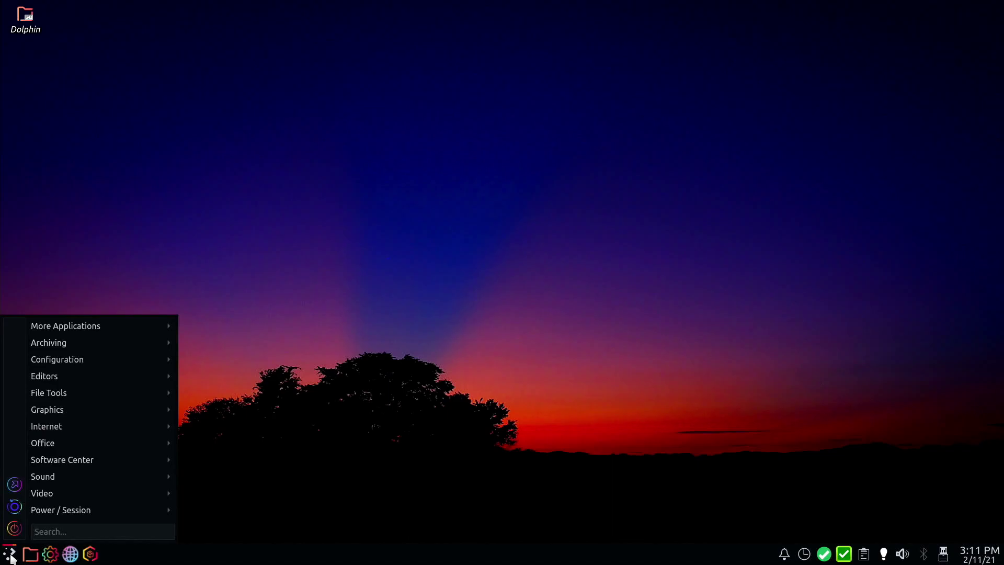
{"action": "mouse_move", "coordinate": [162, 427]}
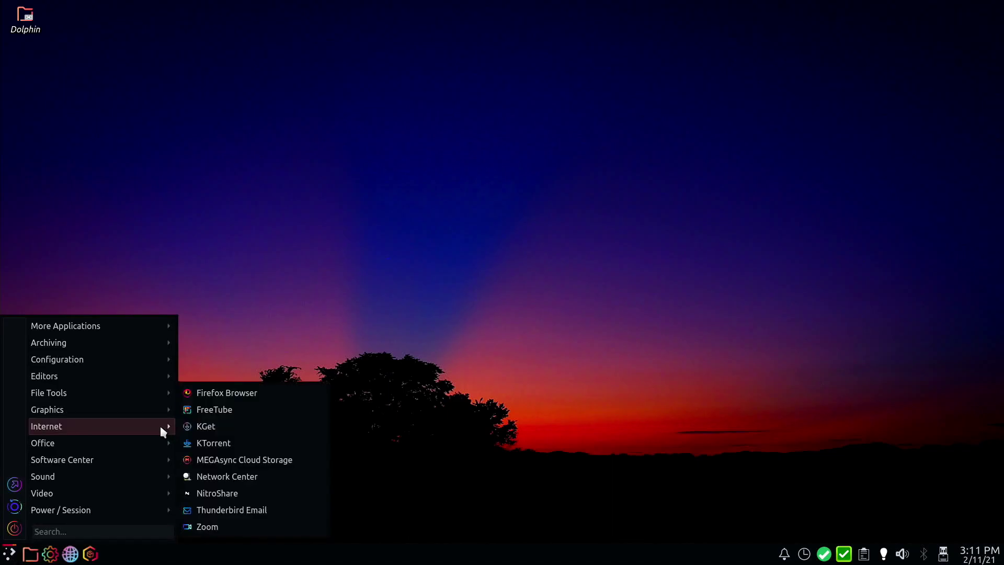
{"action": "left_click", "coordinate": [224, 393]}
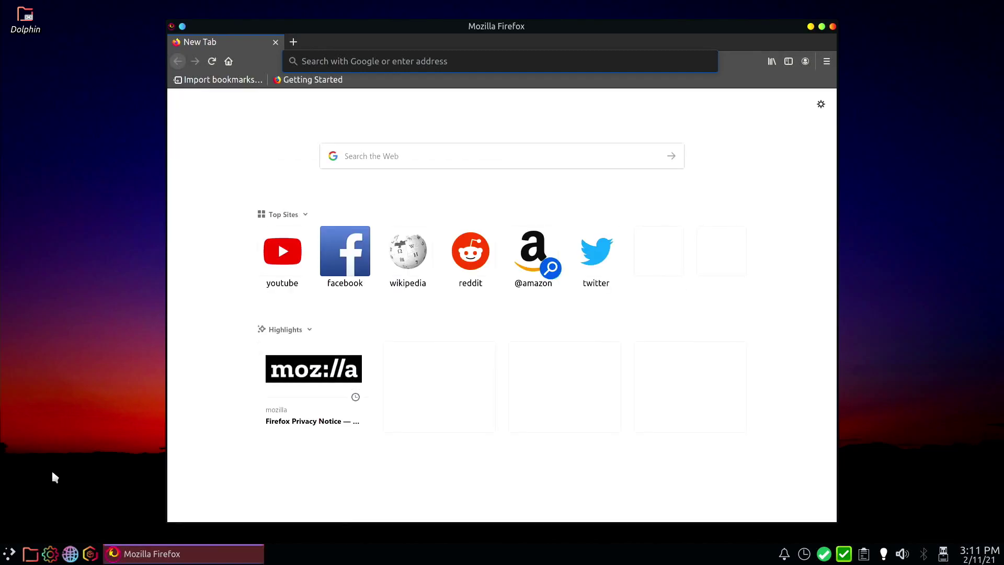
{"action": "left_click", "coordinate": [833, 27]}
- Launch LibreOffice 7.1 Writer from the Office menu, opening blank Untitled 1
{"action": "left_click", "coordinate": [9, 553]}
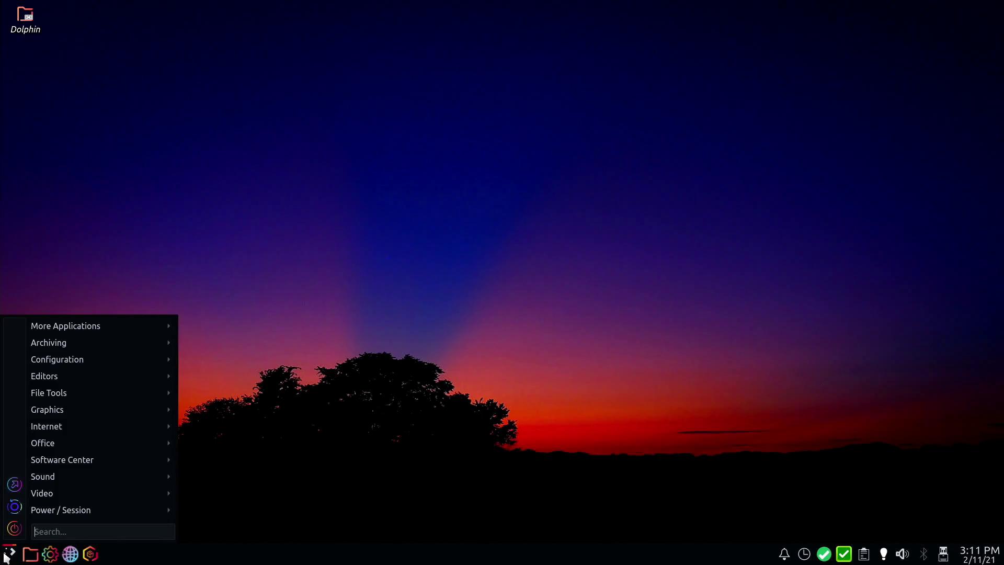
{"action": "mouse_move", "coordinate": [152, 444]}
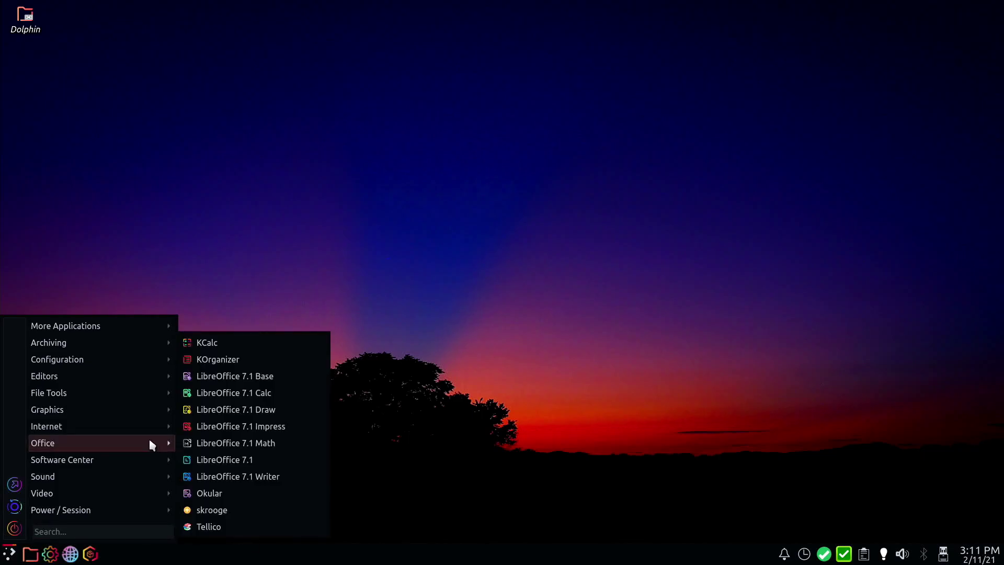
{"action": "left_click", "coordinate": [274, 476]}
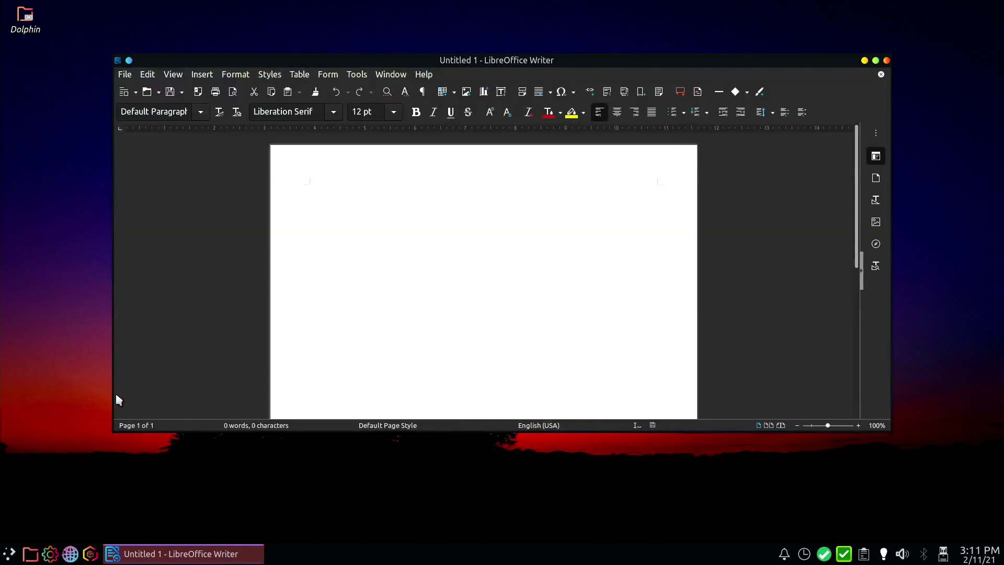
- Close Writer and start Synaptic Package Manager from Software Center, authenticating with the root password
{"action": "left_click", "coordinate": [887, 60]}
{"action": "left_click", "coordinate": [10, 555]}
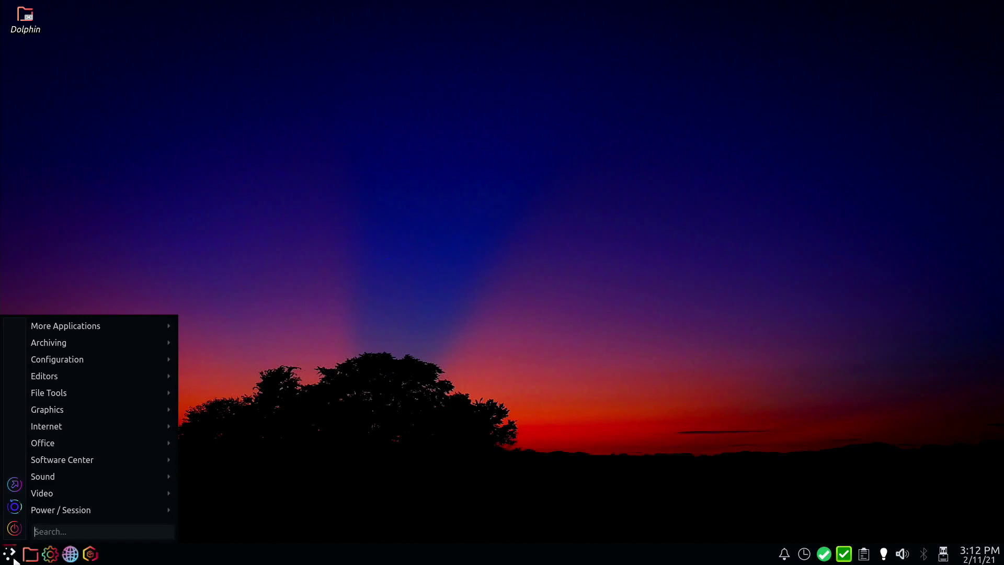
{"action": "mouse_move", "coordinate": [144, 461]}
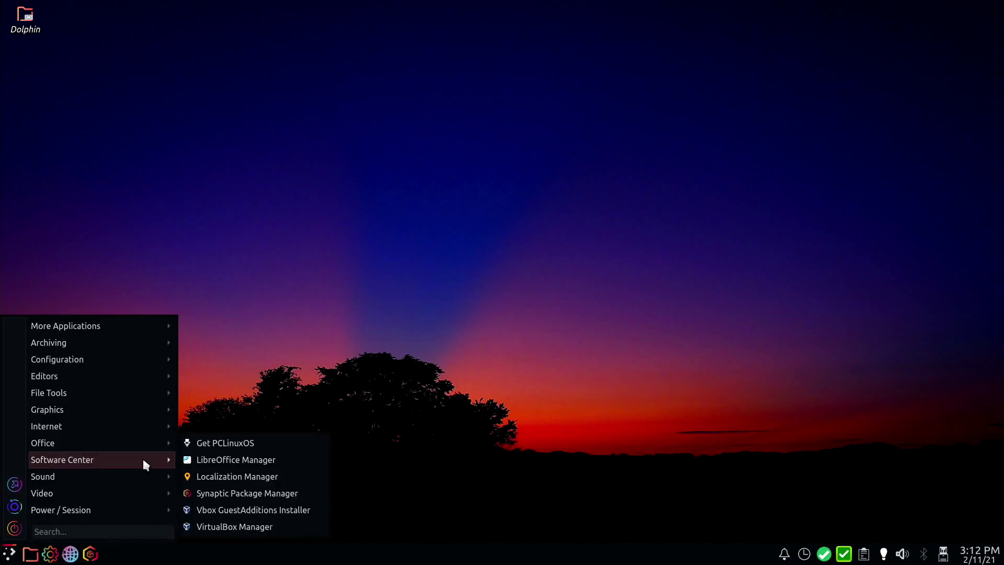
{"action": "left_click", "coordinate": [236, 492]}
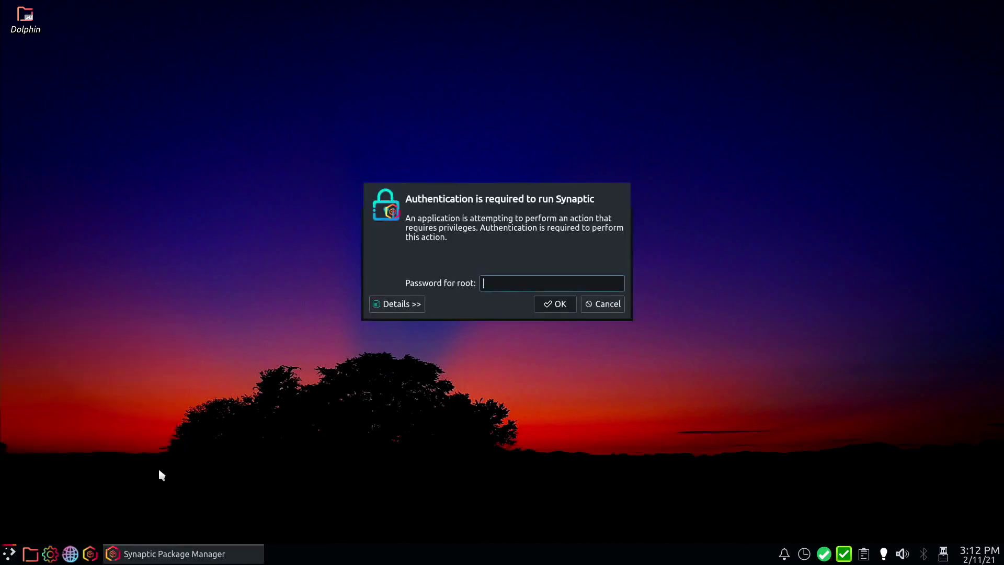
{"action": "type", "text": "********"}
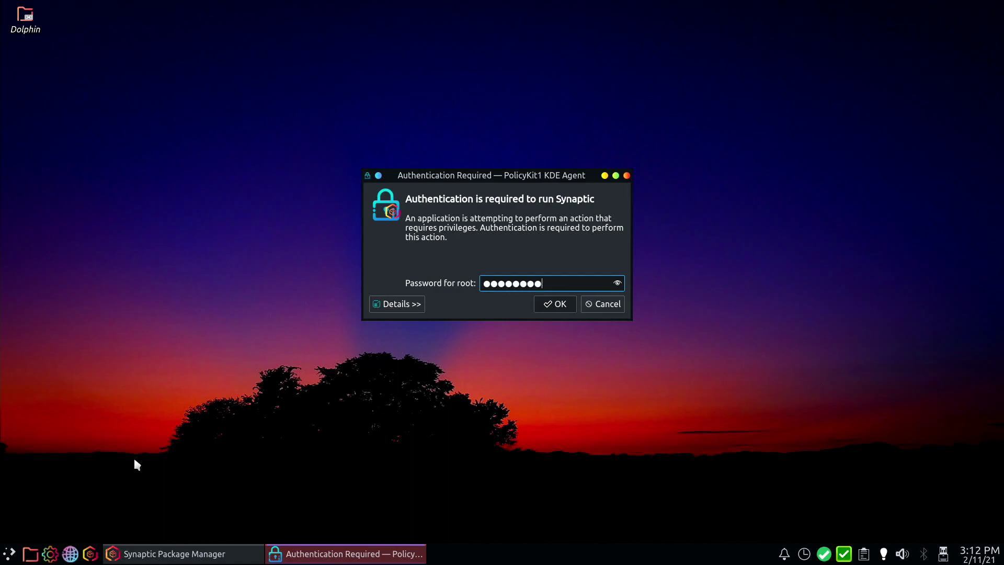
{"action": "key", "text": "Return"}
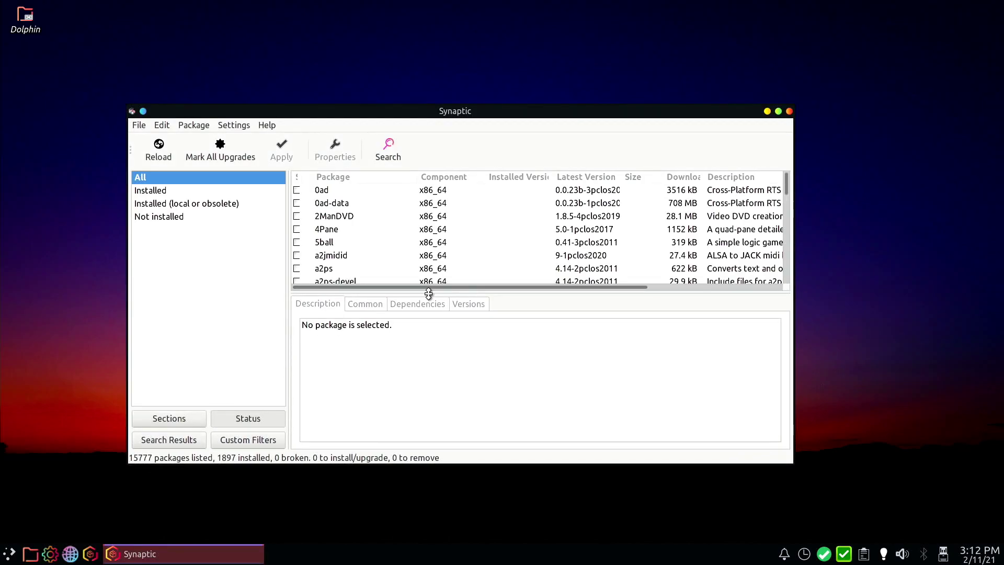
- Close Synaptic and launch Click Radio from the Sound applications menu
{"action": "left_click", "coordinate": [789, 111]}
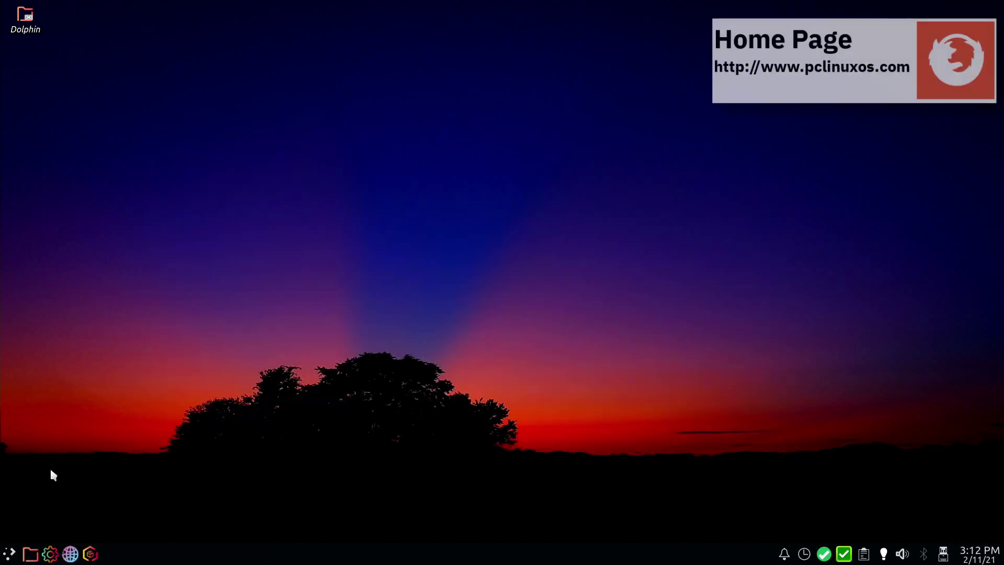
{"action": "left_click", "coordinate": [9, 553]}
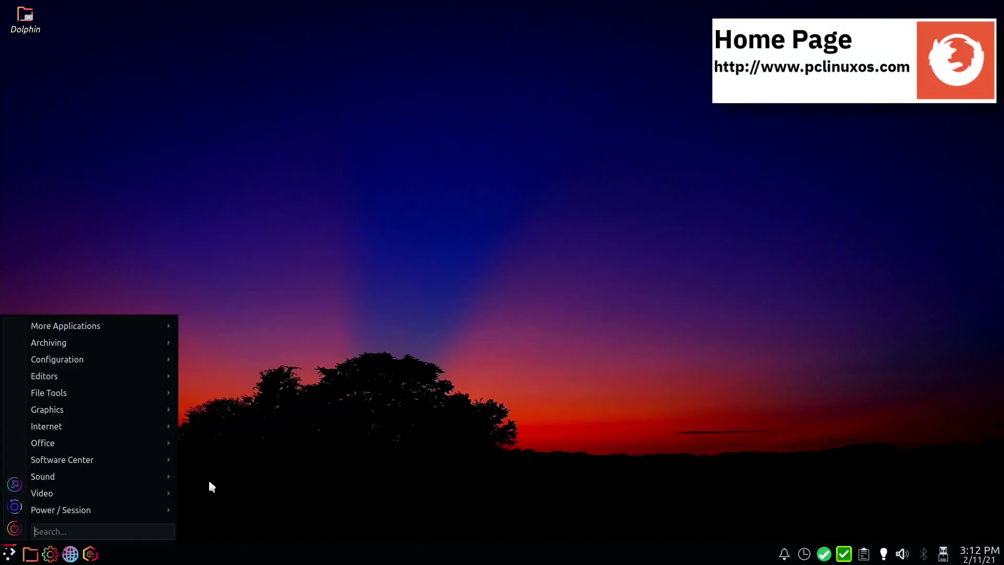
{"action": "mouse_move", "coordinate": [142, 474]}
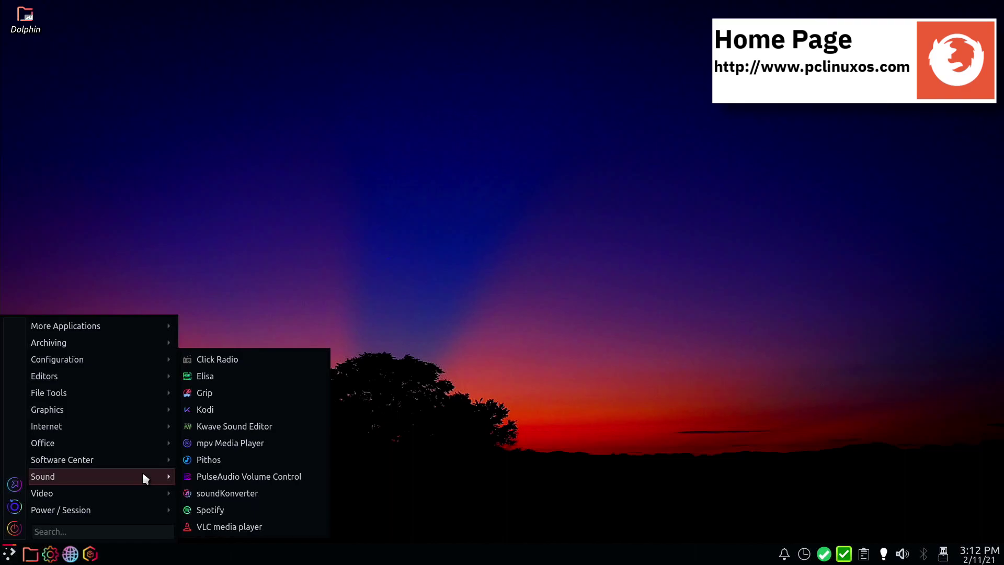
{"action": "left_click", "coordinate": [273, 360]}
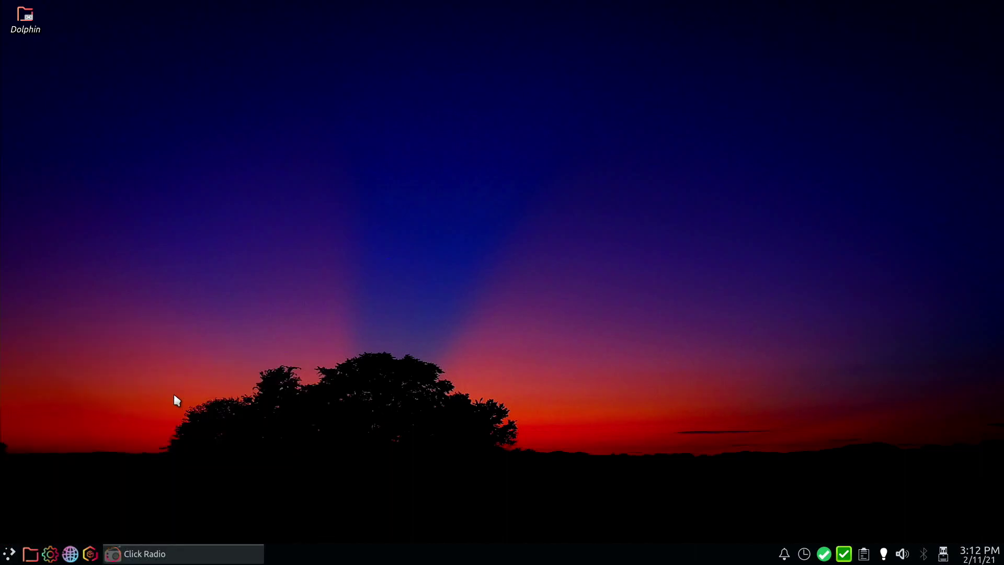